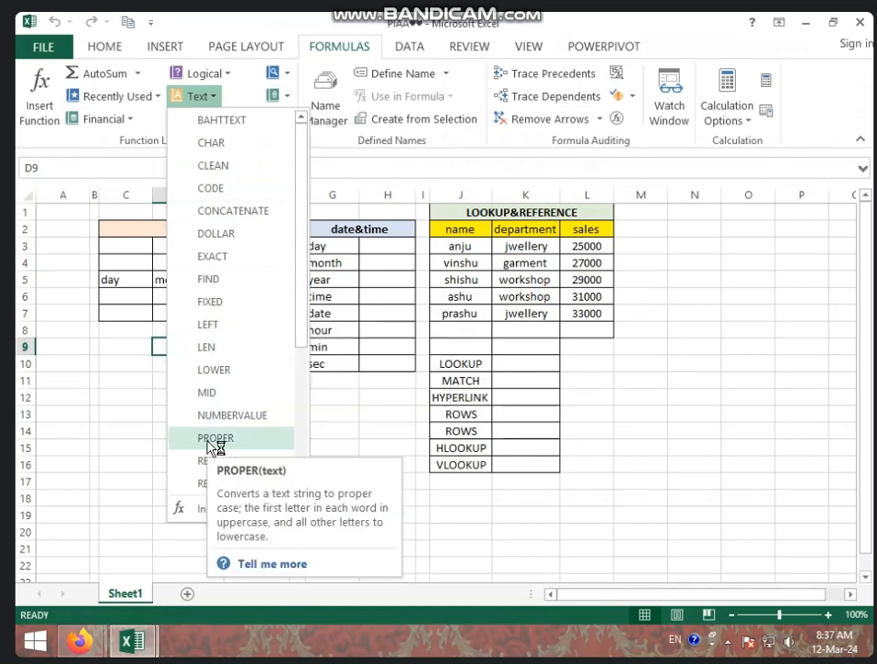
- Enter the formula =TEXT(D3,"DD") in cell C6 under the day heading
click(132, 454)
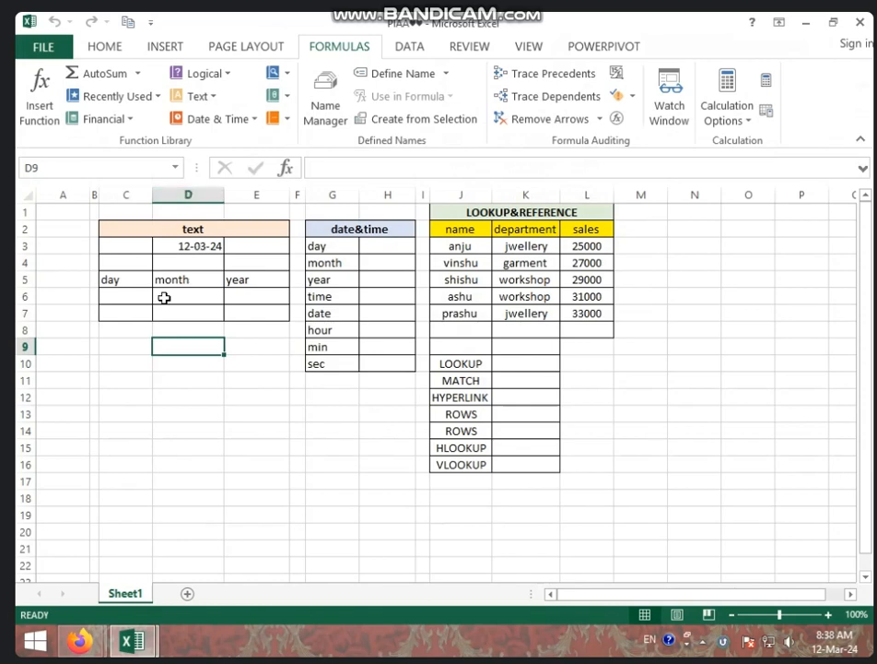
click(120, 299)
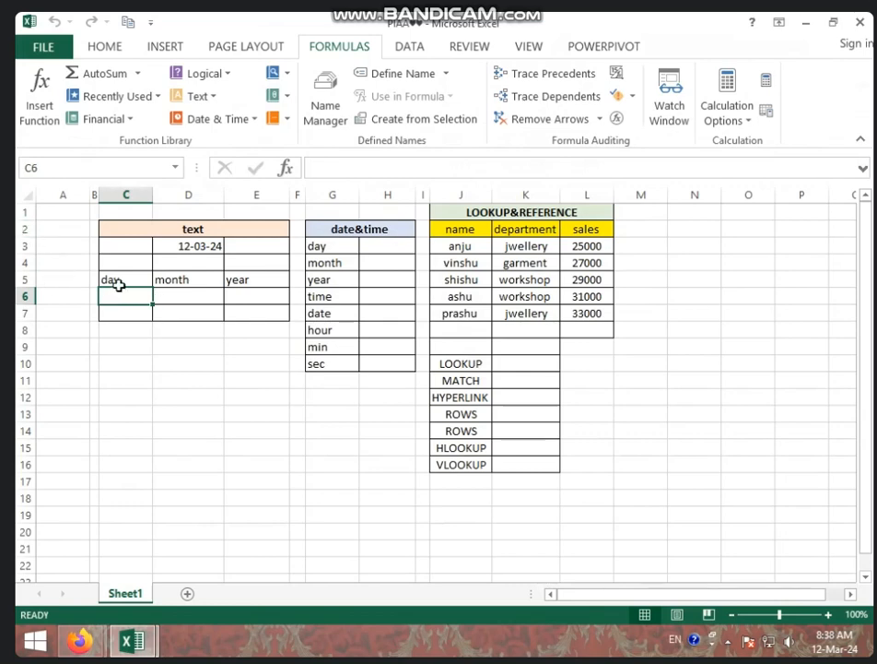
text(=)
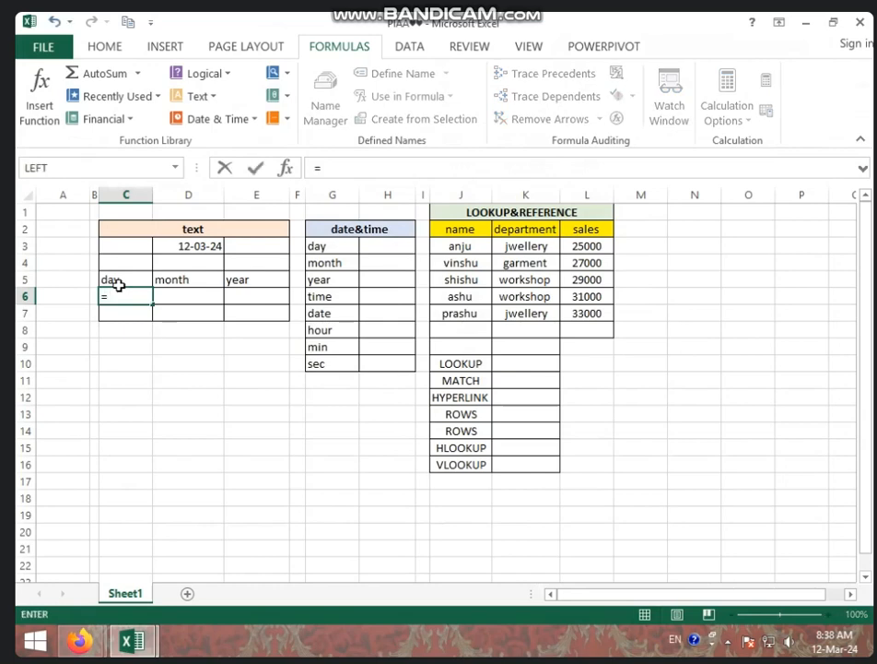
text(r)
key(BackSpace)
text(text)
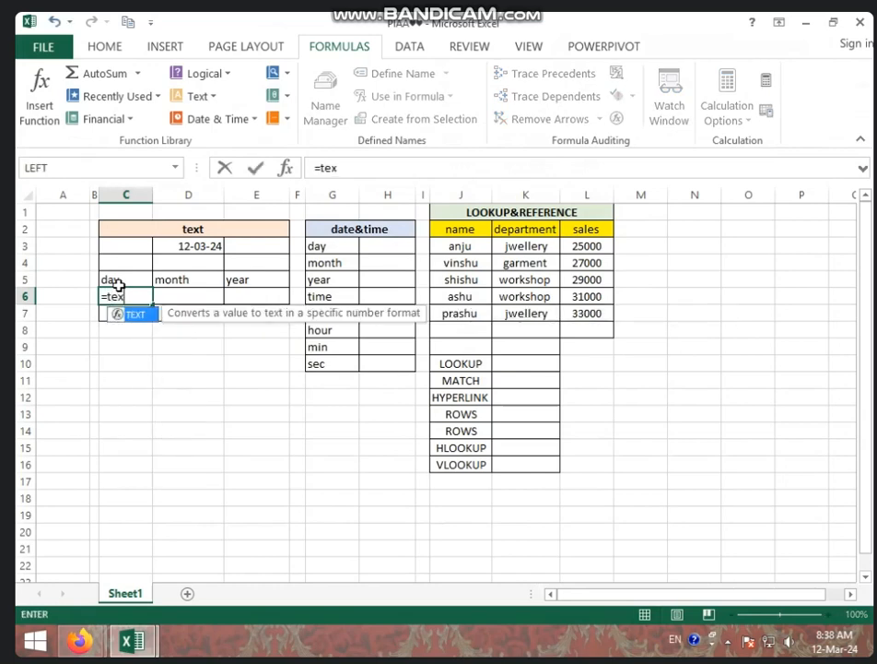
key(BackSpace)
key(BackSpace)
key(BackSpace)
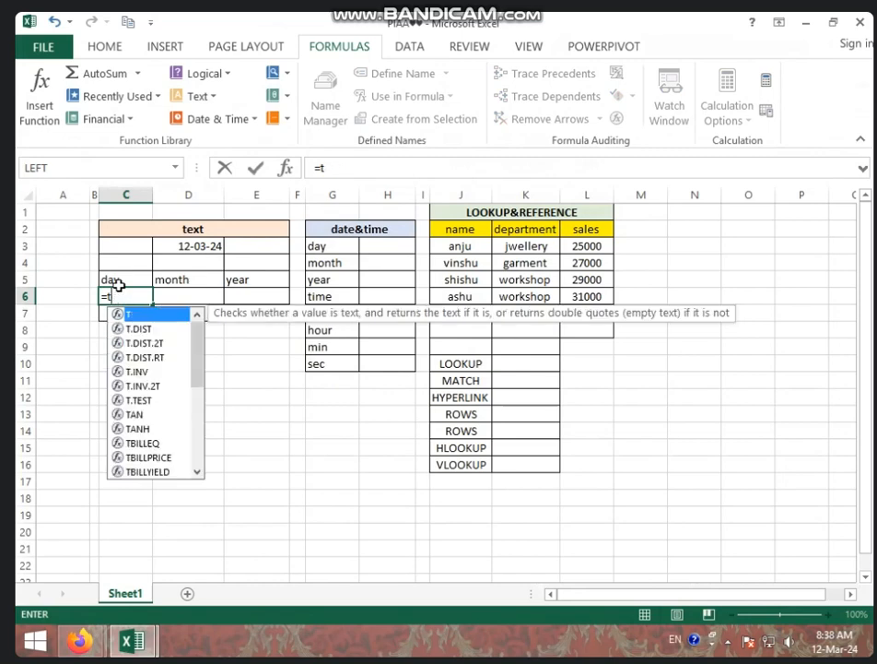
key(BackSpace)
text(TEXT)
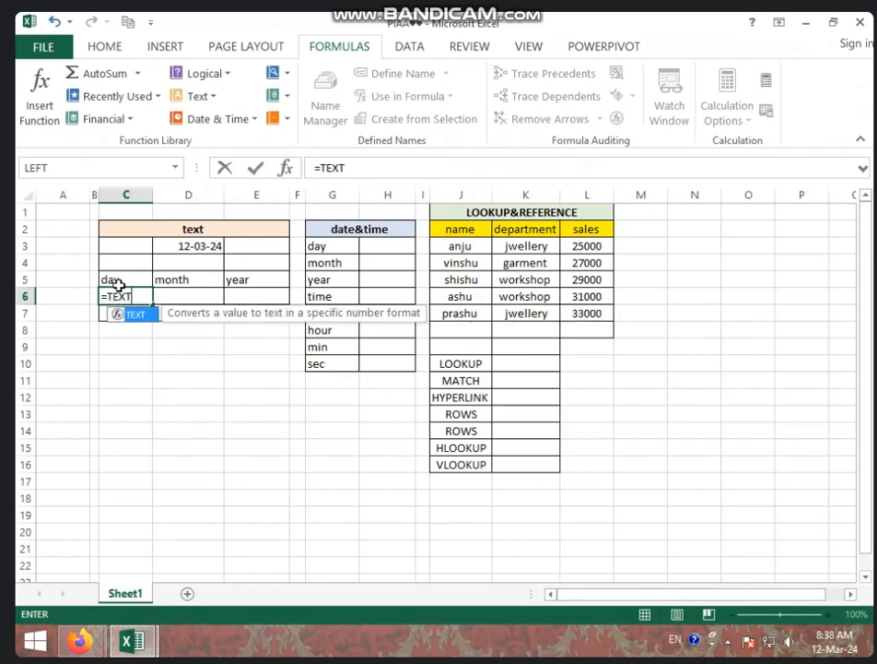
text(()
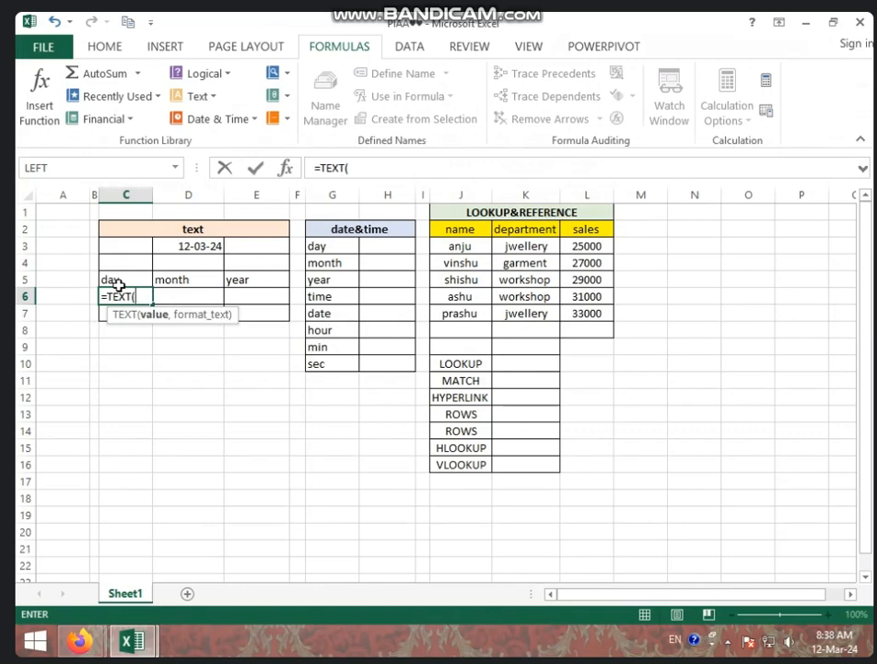
click(187, 250)
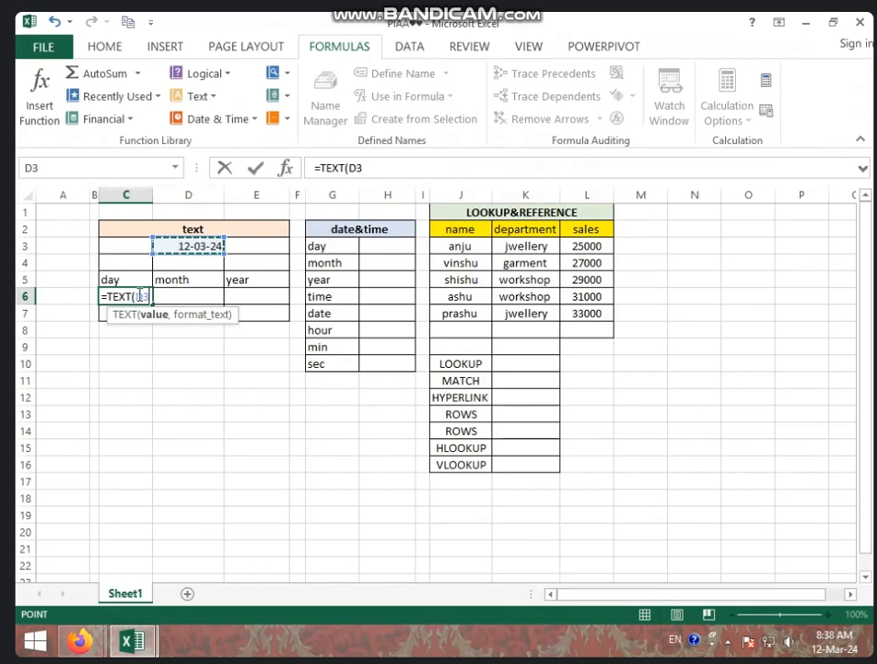
text(,")
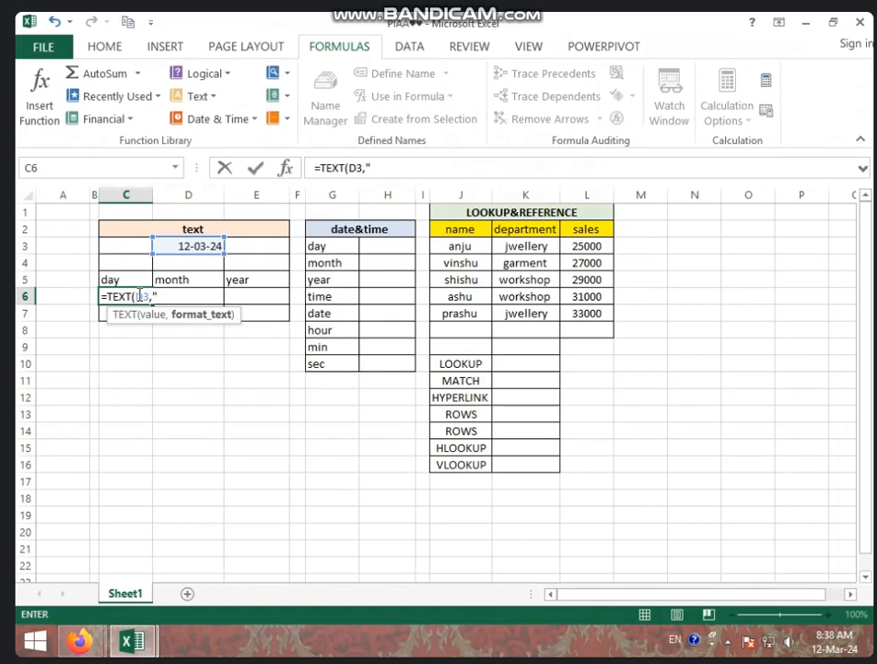
text(DD"))
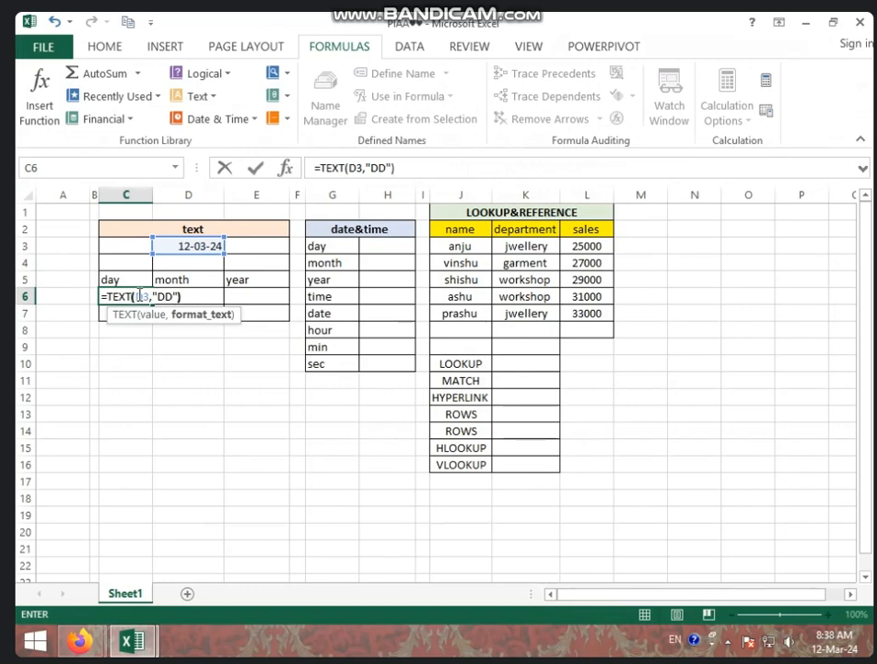
key(Return)
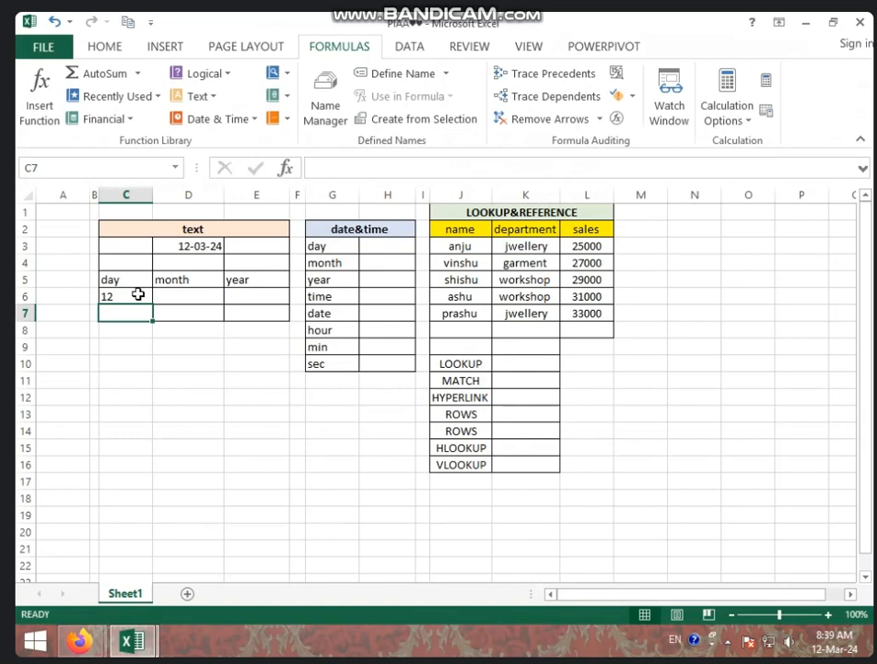
- Change the format code in cell C6's TEXT formula to "DDD" for the abbreviated weekday name
click(138, 294)
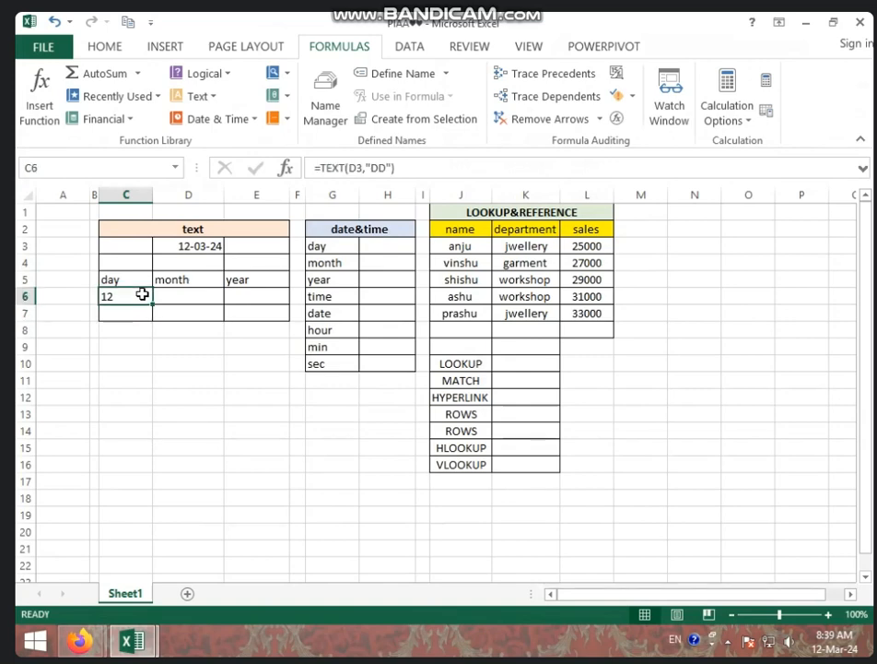
click(376, 172)
text(D)
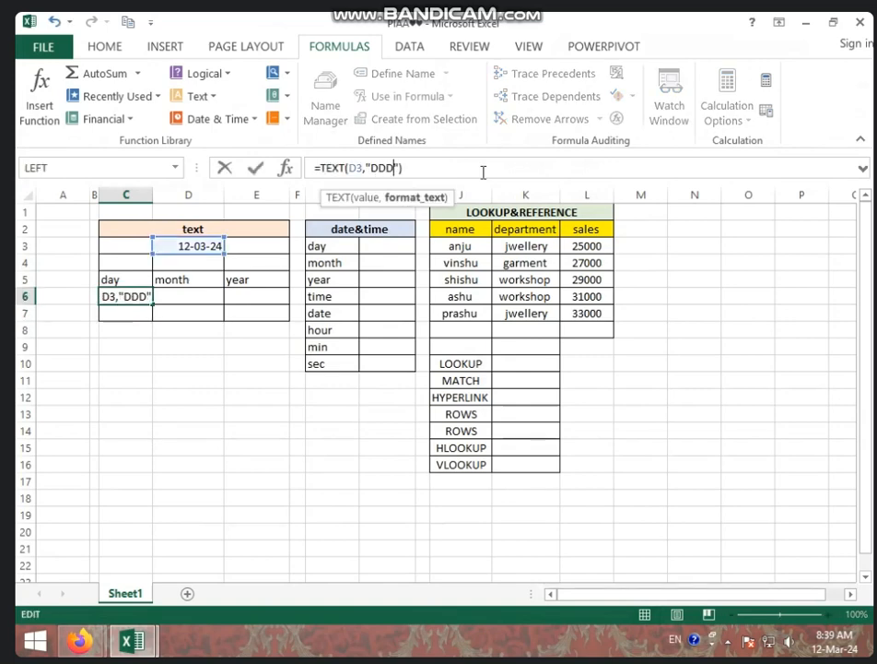
key(Return)
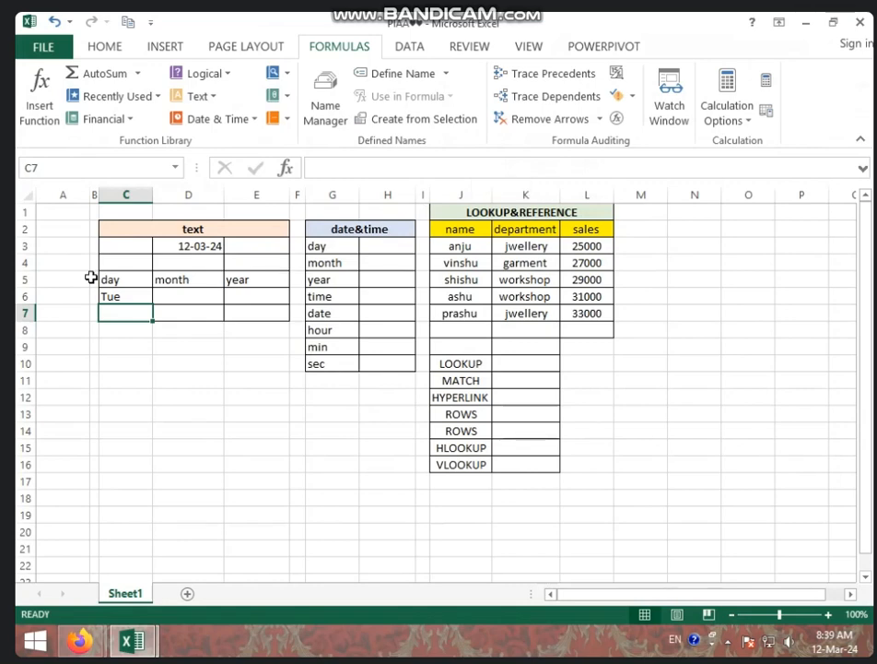
- Extend the format code in cell C6's TEXT formula to "DDDD" for the full weekday name
click(119, 293)
click(402, 167)
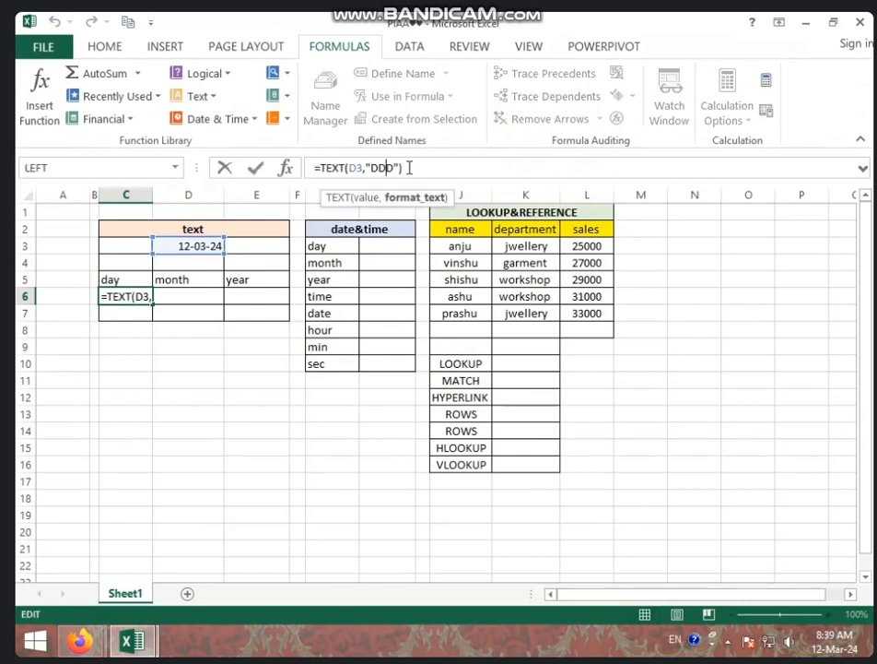
text(D)
key(Return)
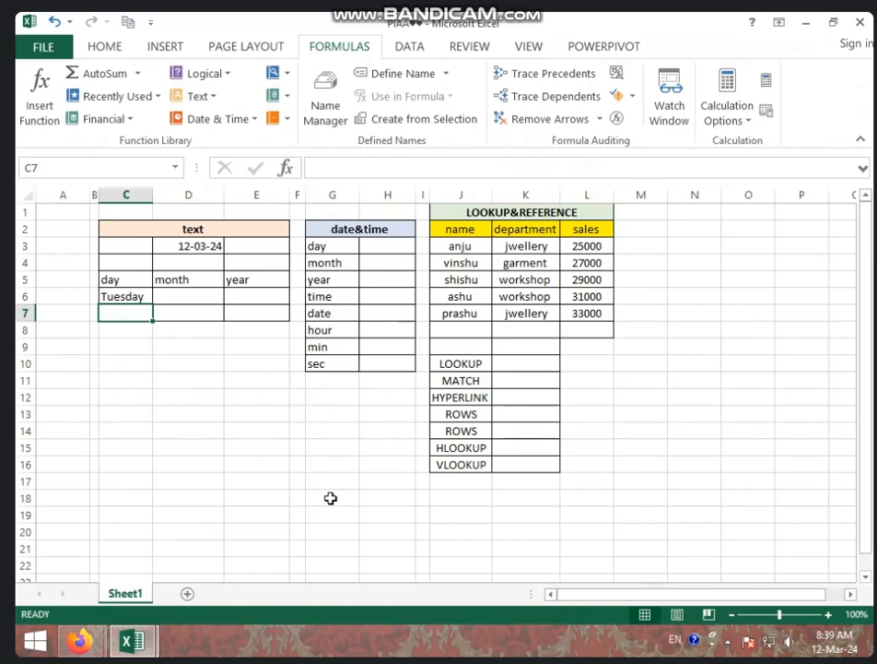
- Enter the formula =TEXT(D3,"MM") in cell D6 under the month heading
click(182, 296)
text(=TEXT)
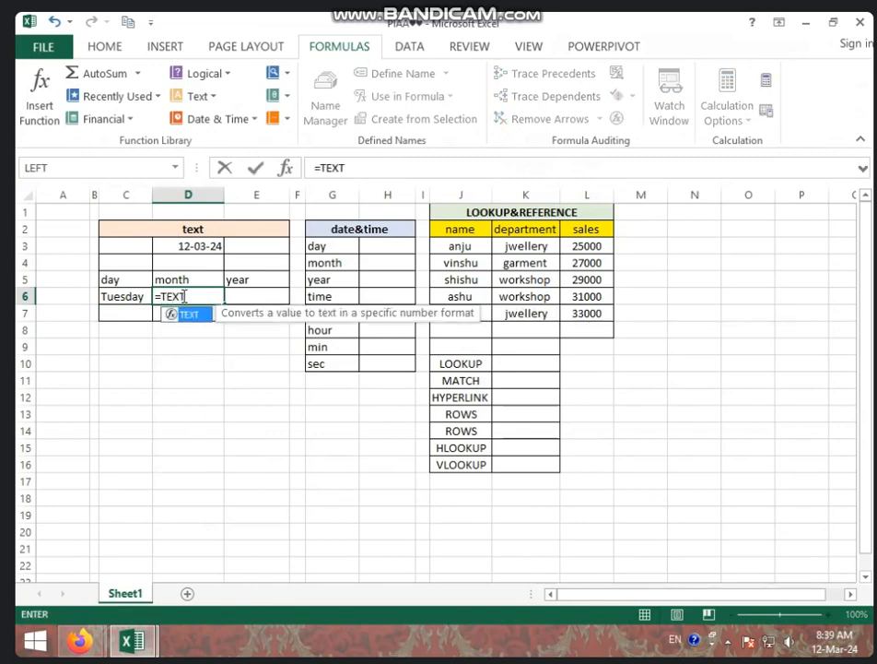
text(()
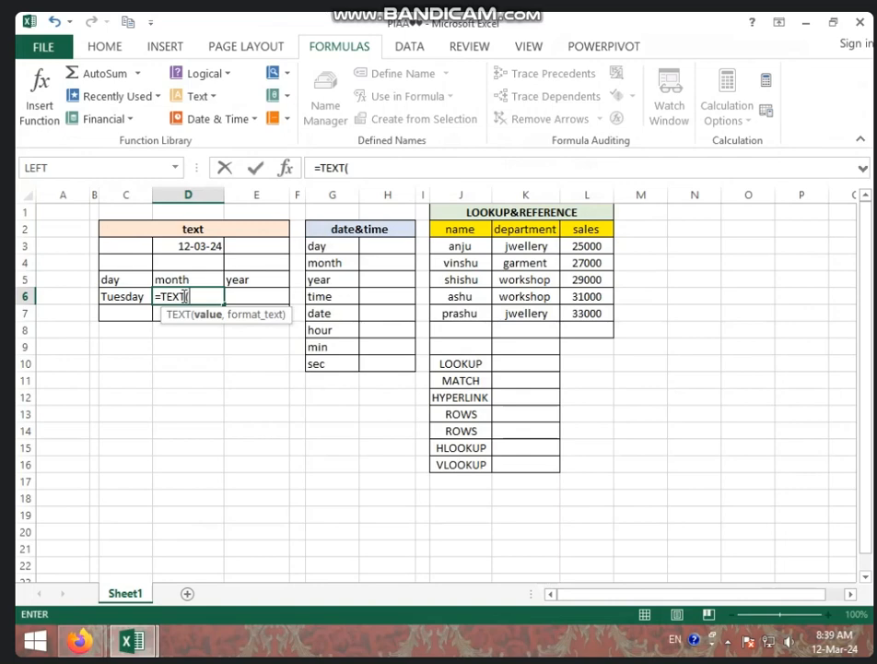
click(183, 245)
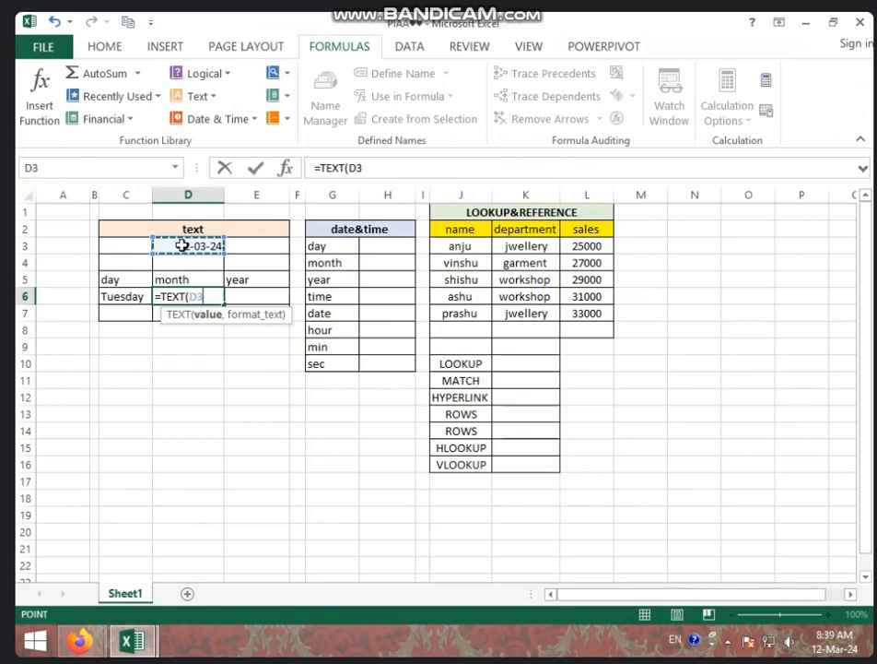
text(,")
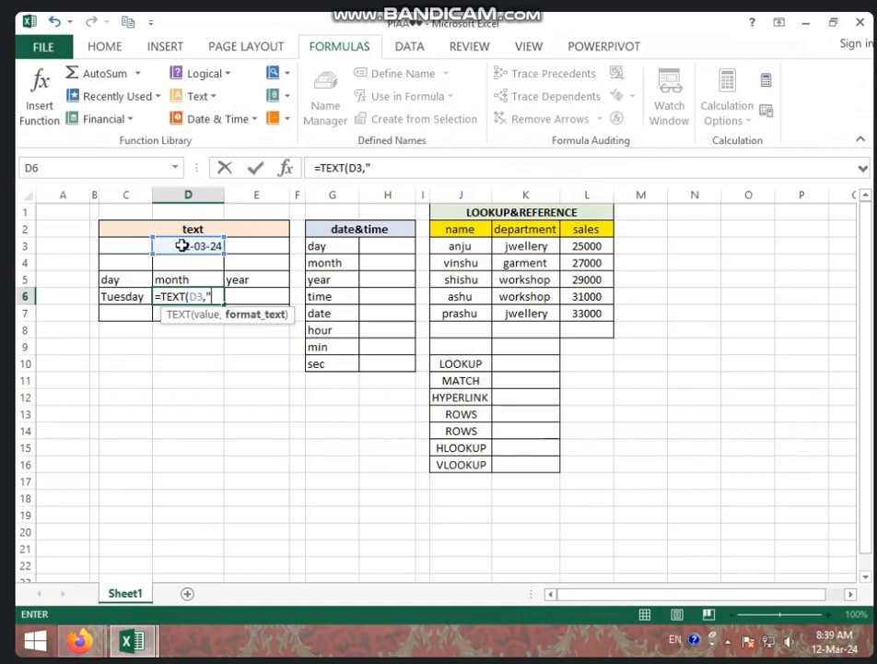
text(MM"))
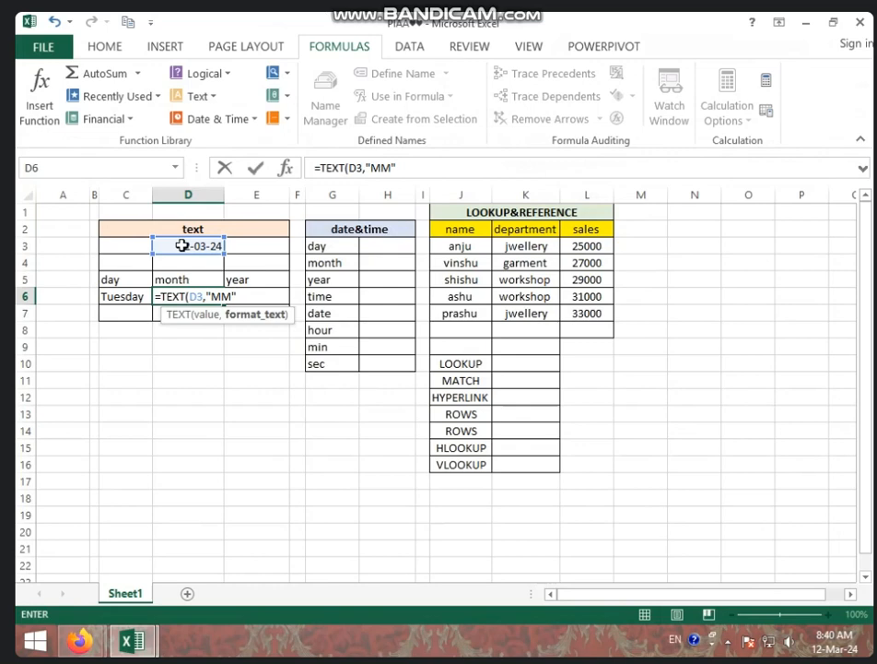
key(Return)
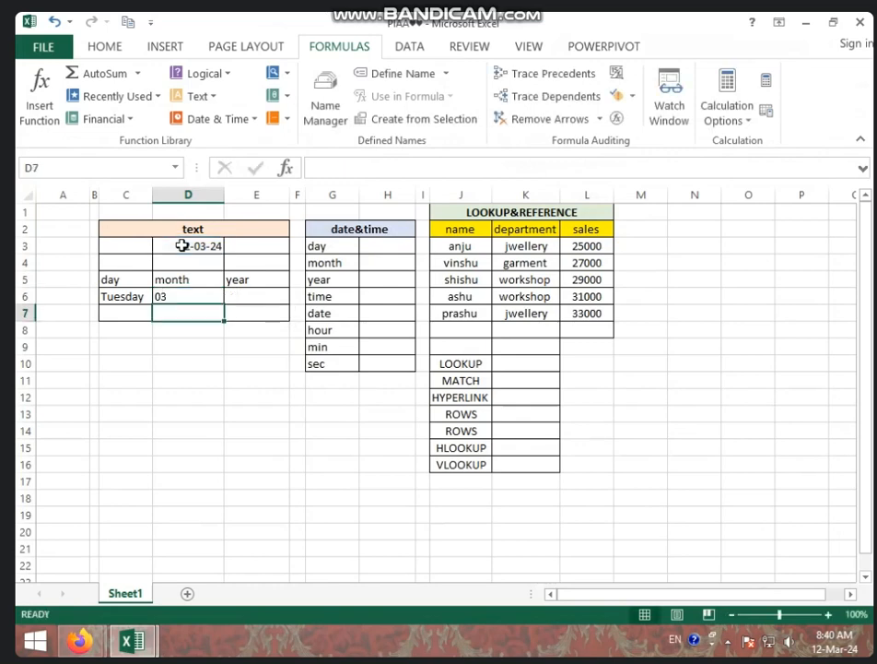
- Change the format code in cell D6's TEXT formula to "MMM" for the abbreviated month name
click(202, 298)
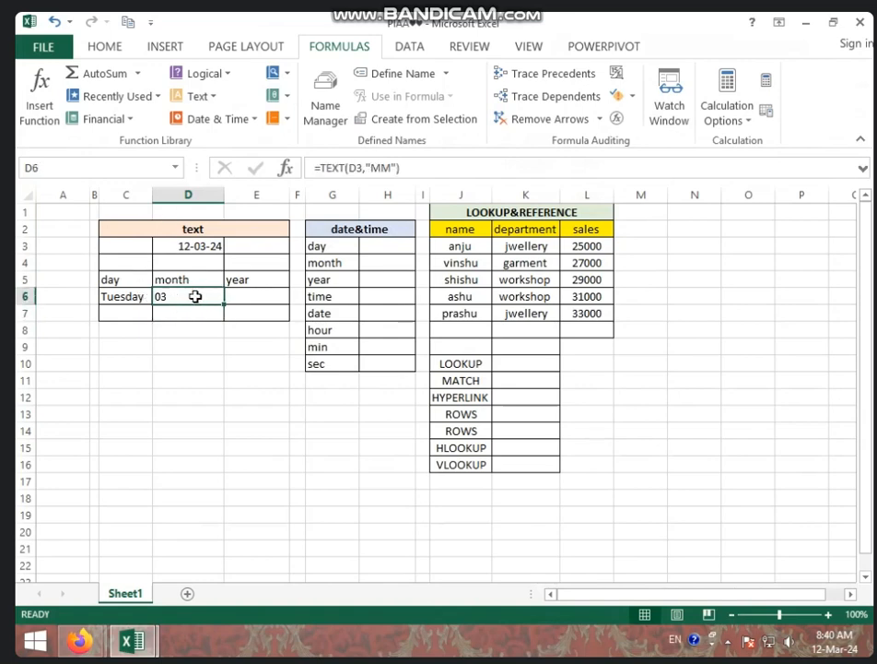
click(381, 166)
text(M)
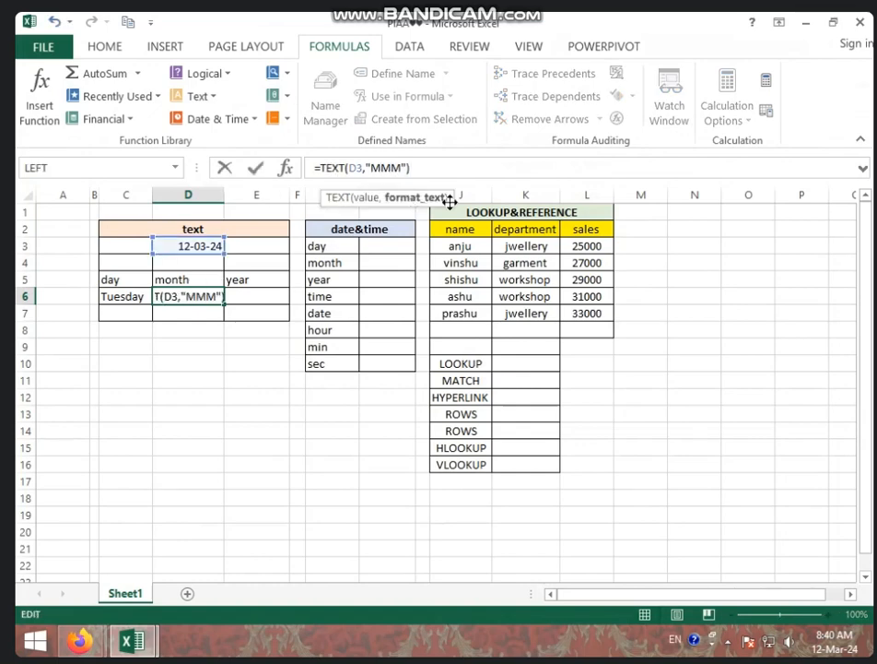
key(Return)
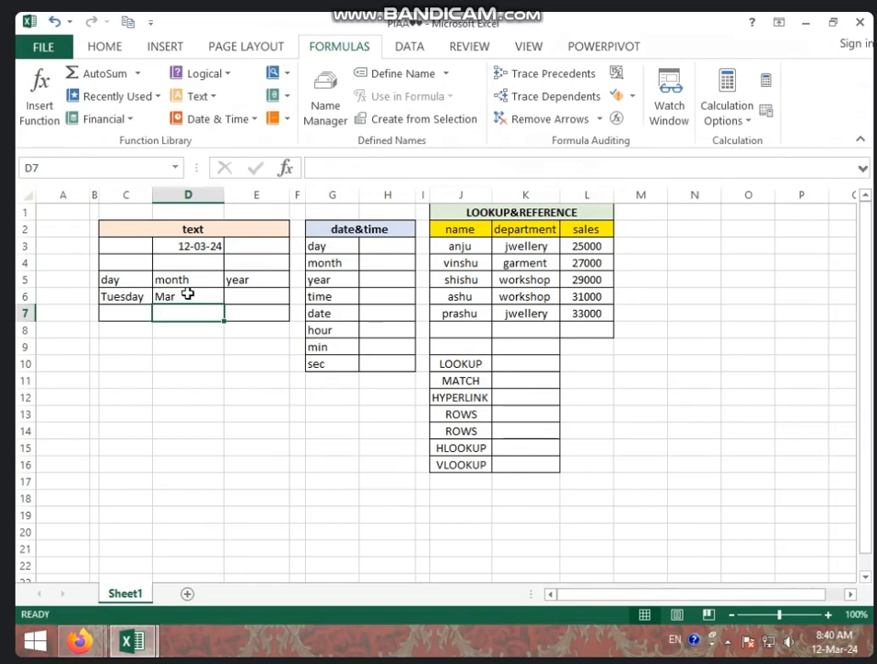
- Extend the format code in cell D6's TEXT formula to "MMMM" for the full month name
click(187, 295)
click(382, 169)
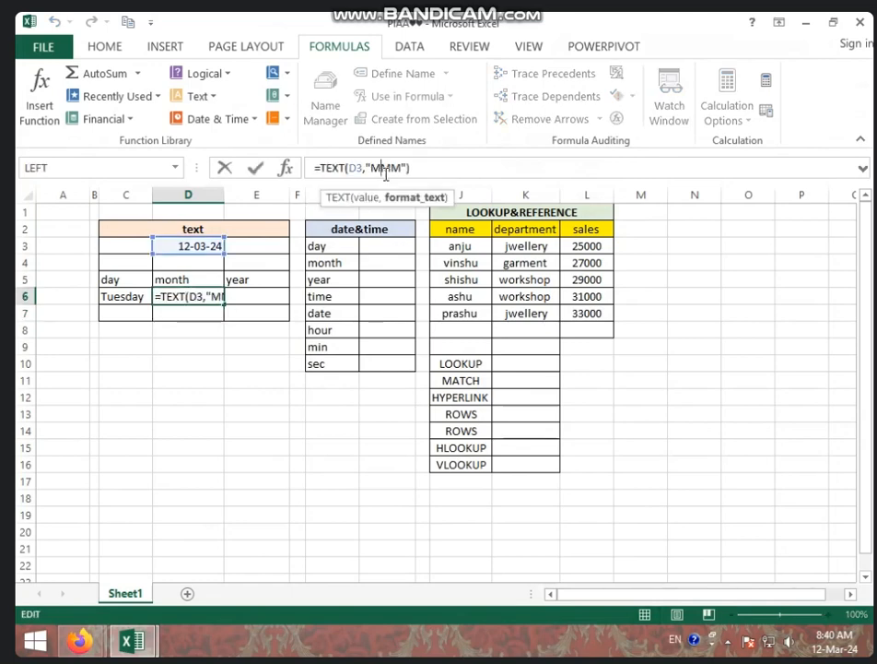
text(M)
key(Return)
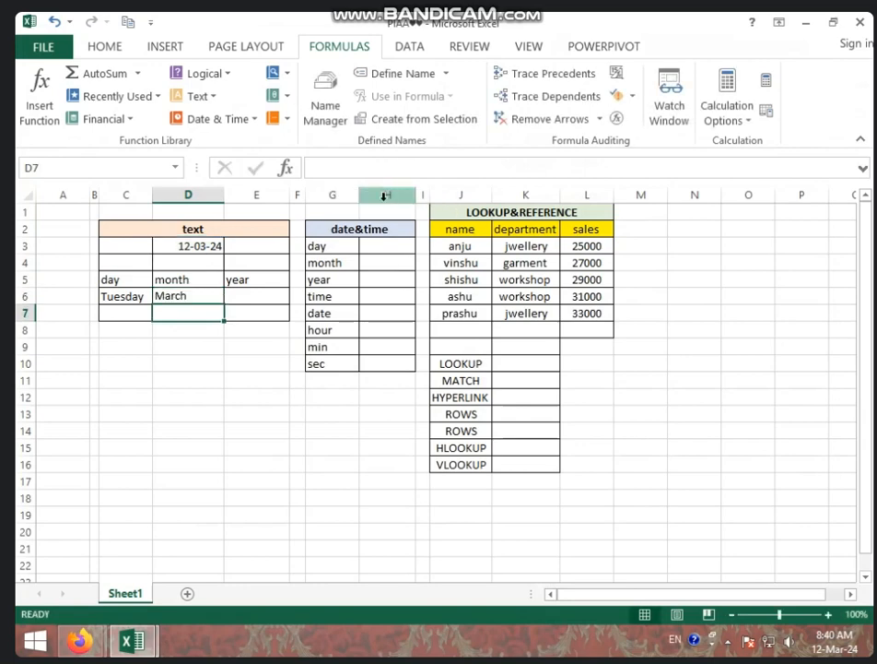
- Enter the formula =TEXT(D3,"YY") in cell E6 under the year heading
click(254, 297)
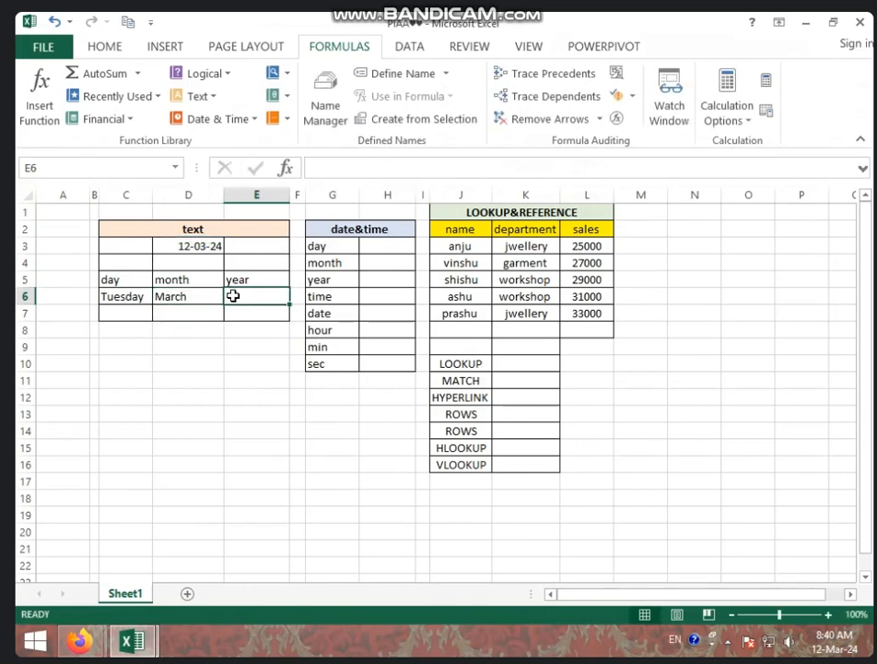
double_click(234, 296)
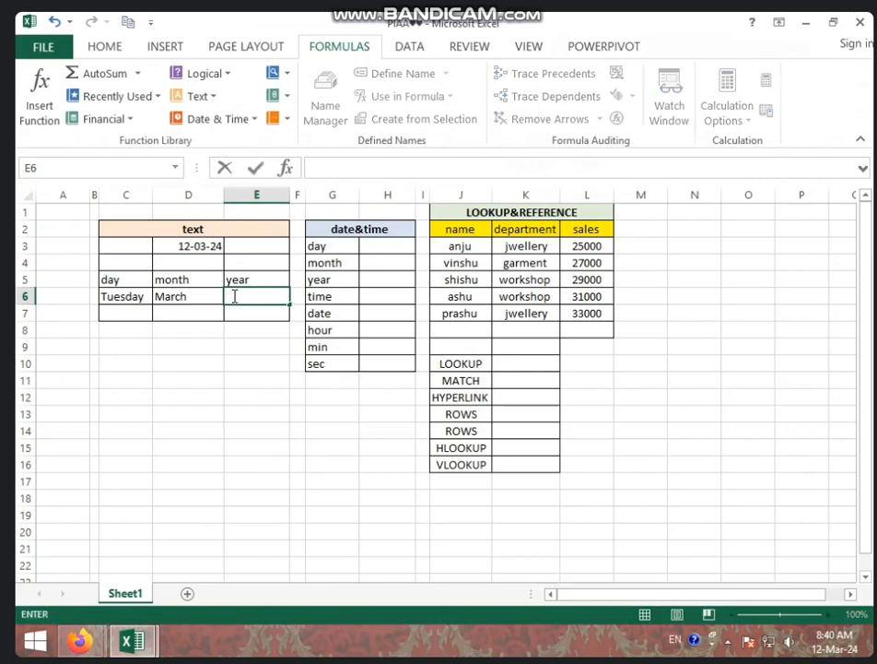
text(=TEXT)
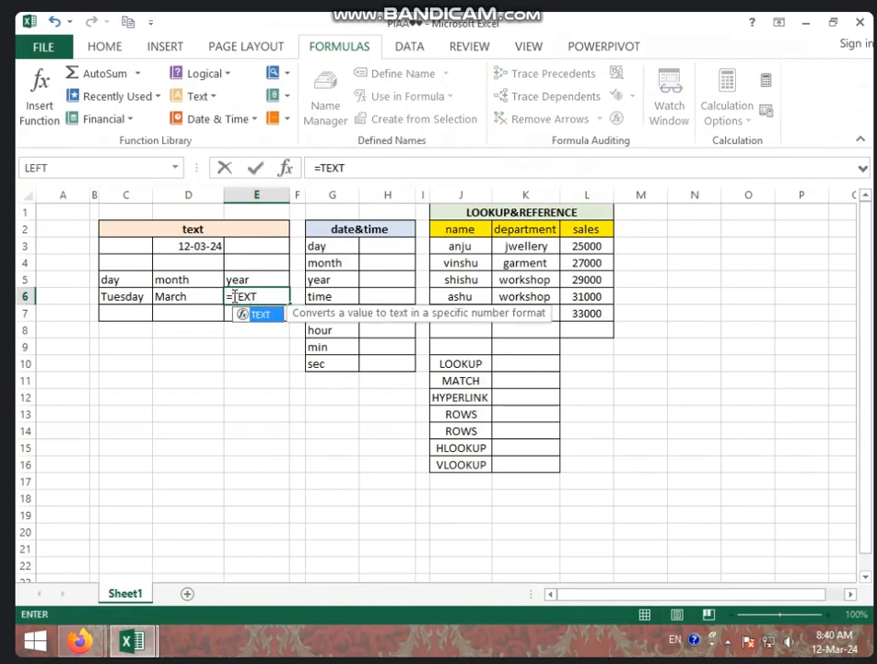
text(()
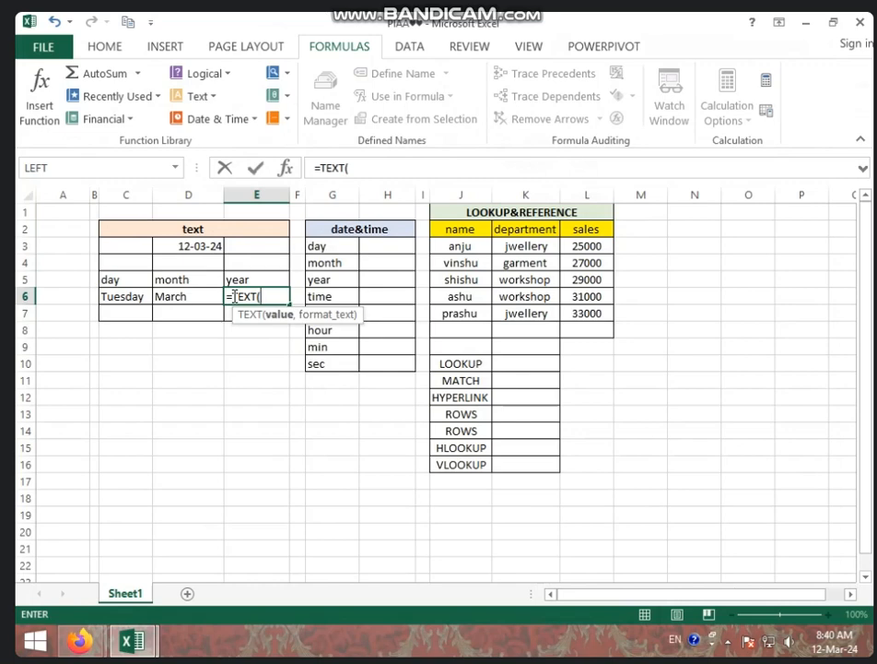
click(178, 244)
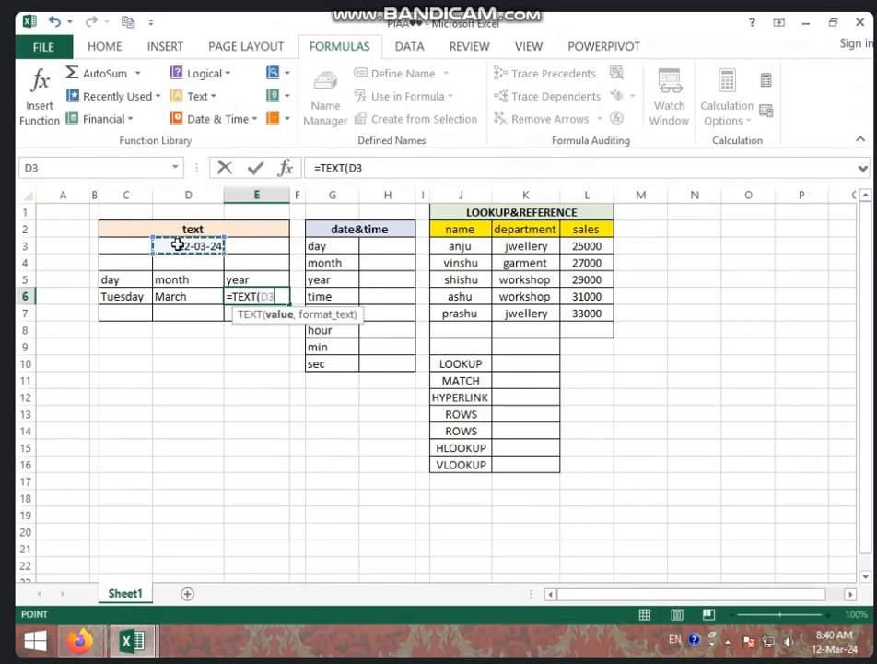
text(,")
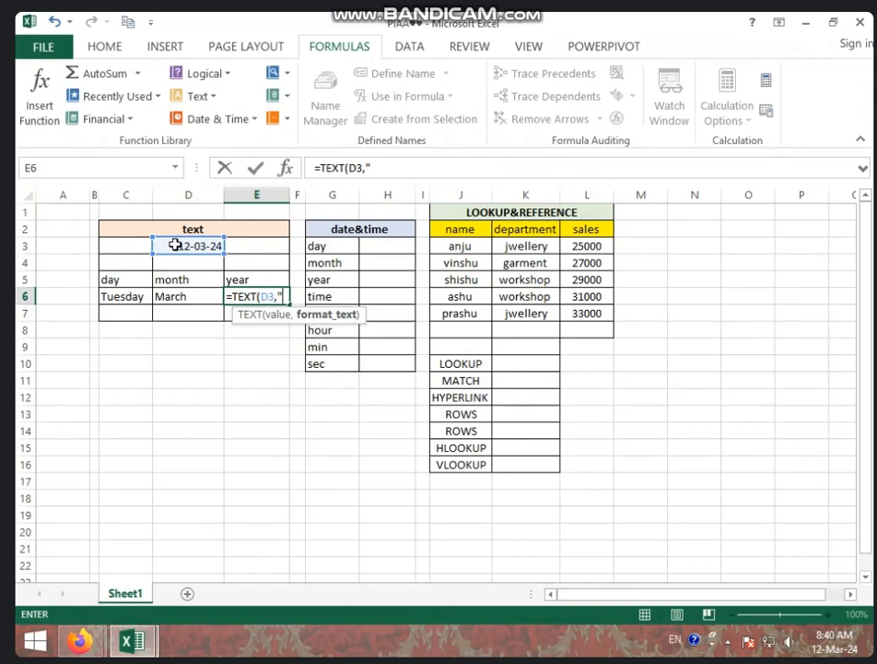
text(YY)
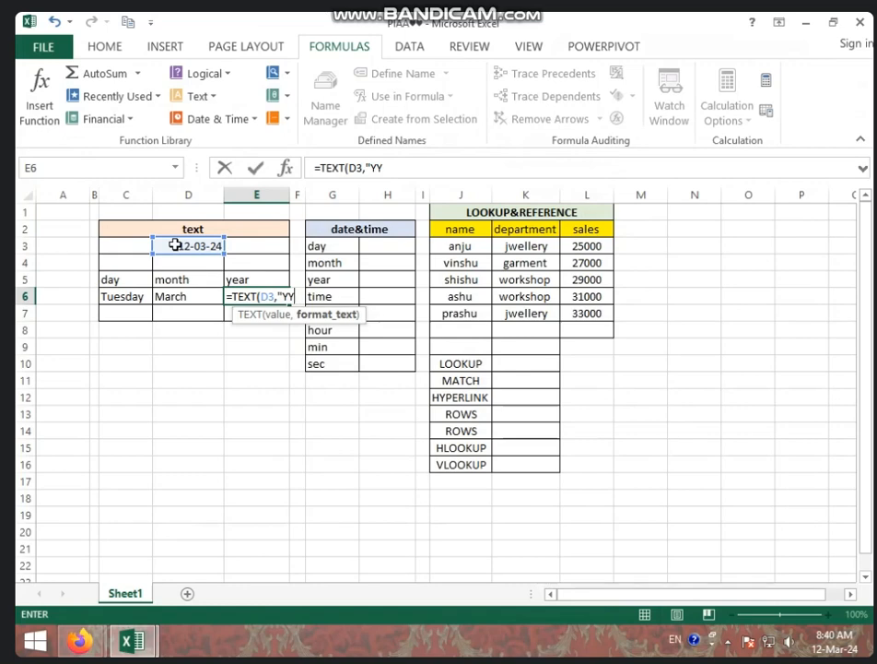
text("))
key(BackSpace)
text("))
key(Return)
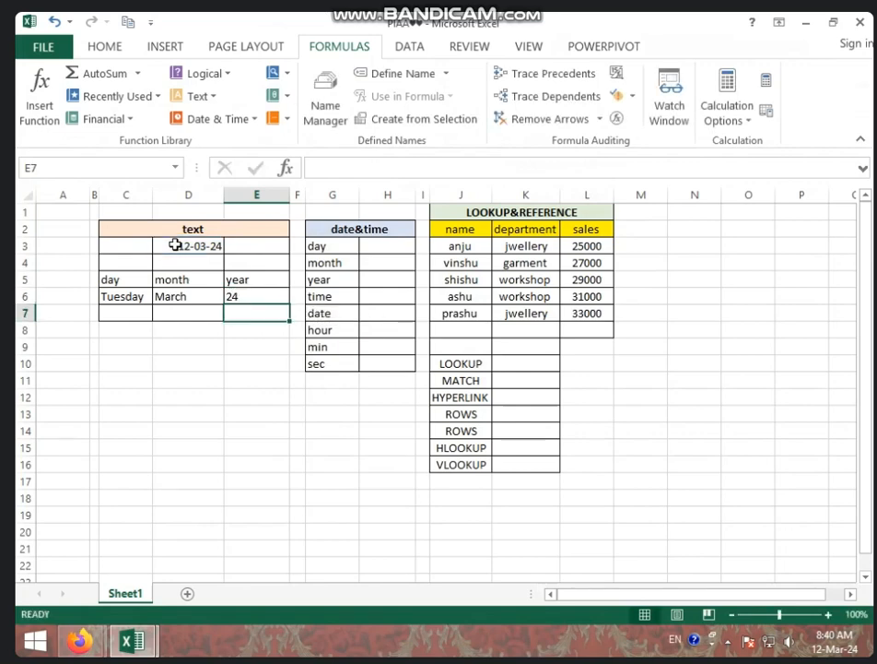
- Extend the format code in cell E6's TEXT formula to "YYYY" for the four-digit year
click(178, 244)
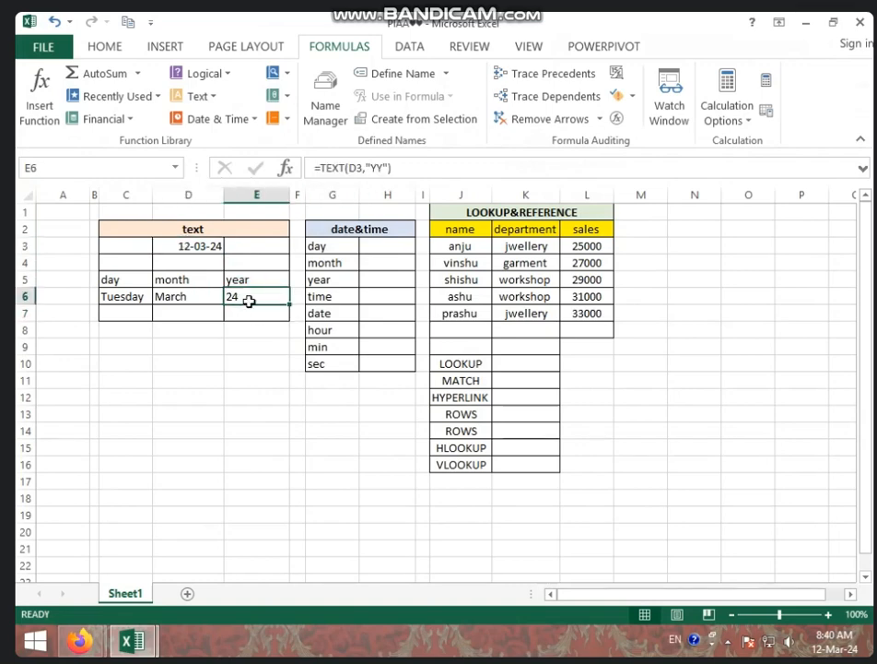
click(364, 167)
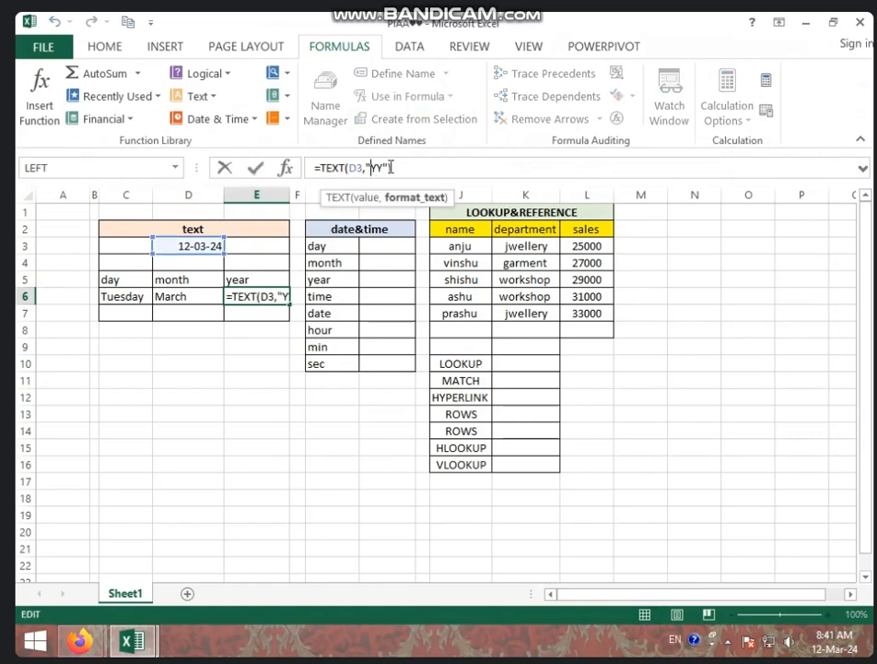
text(YY)
key(Return)
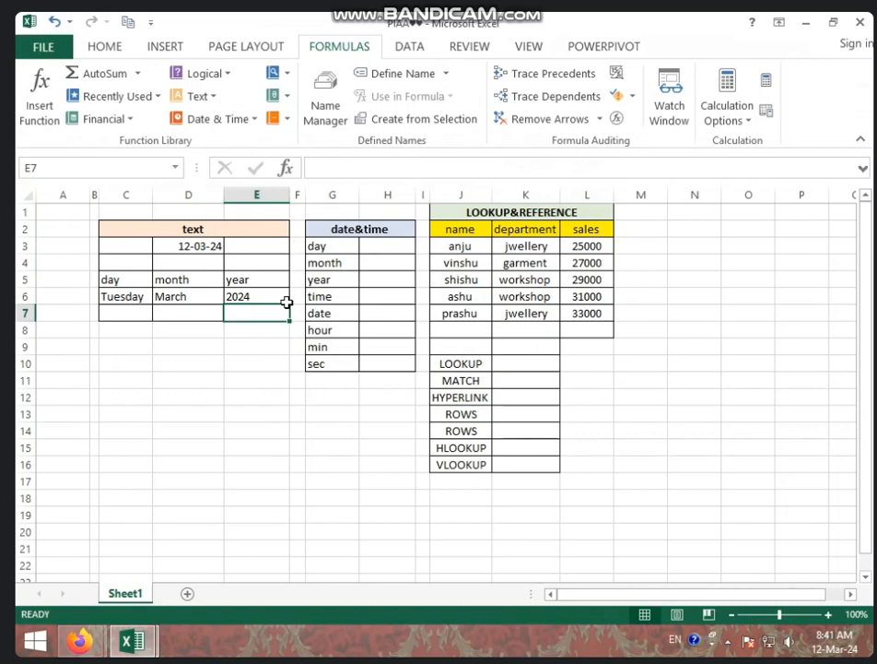
- Change the date in cell D3 to 12-03-2023 to test the TEXT formulas
click(201, 253)
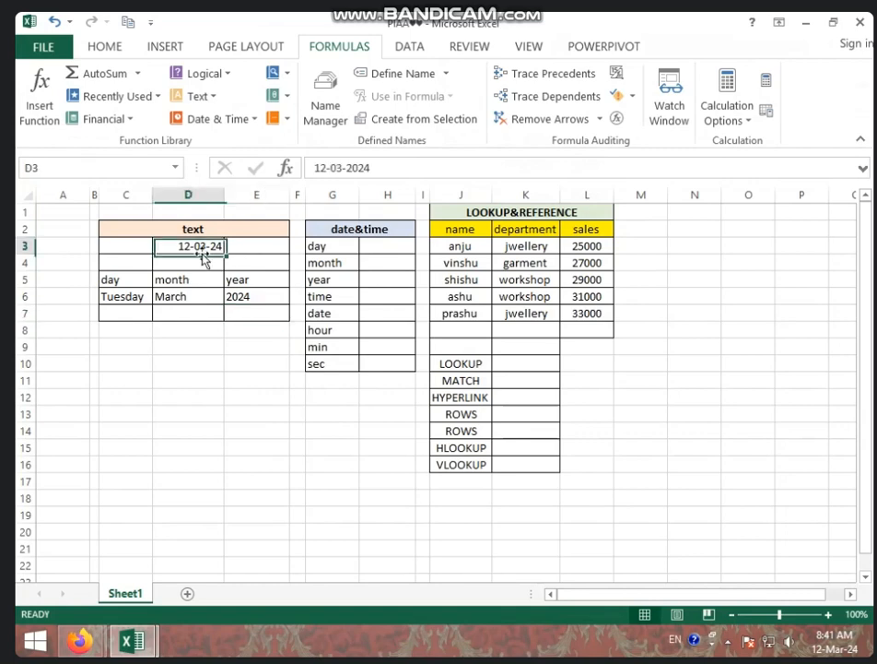
click(378, 167)
key(BackSpace)
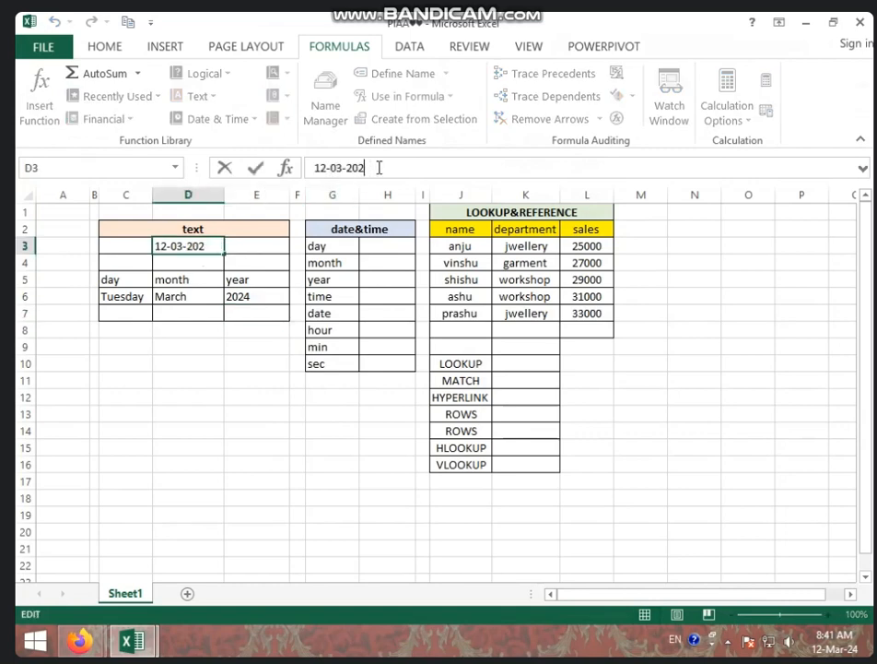
text(3)
click(256, 359)
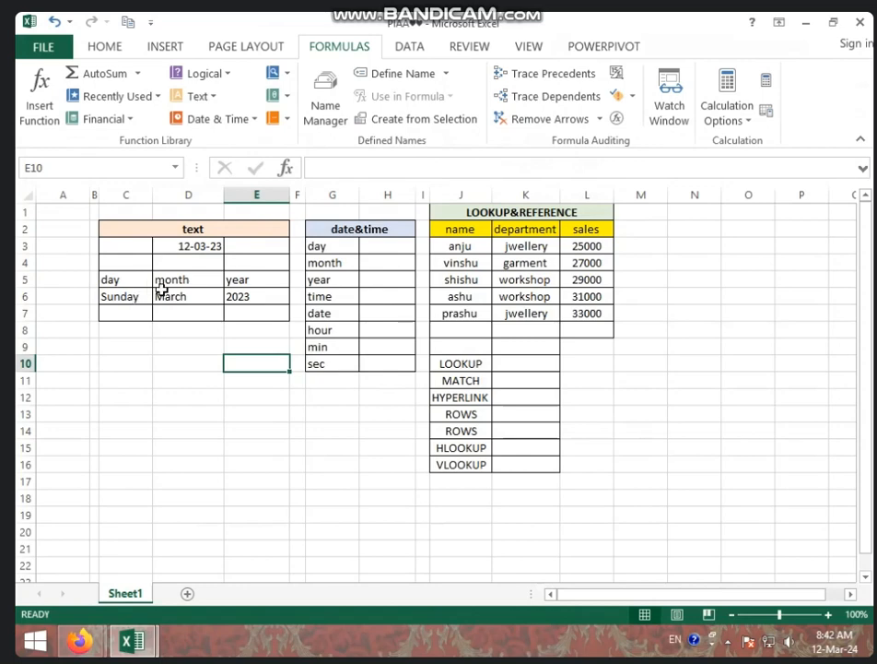
- Set the year of the date in cell D3 to 2025, making it 12-03-2025
click(201, 245)
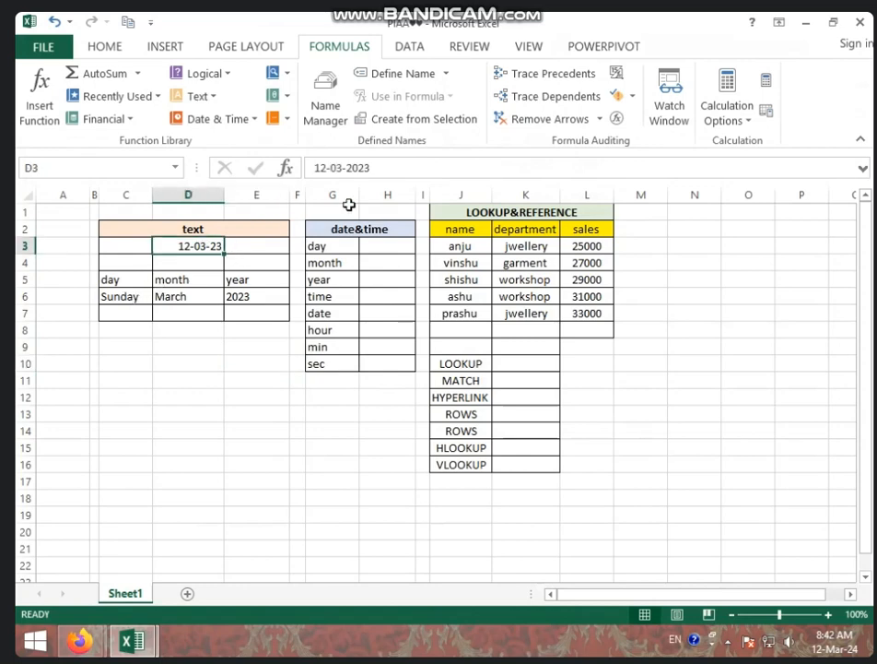
click(382, 173)
key(BackSpace)
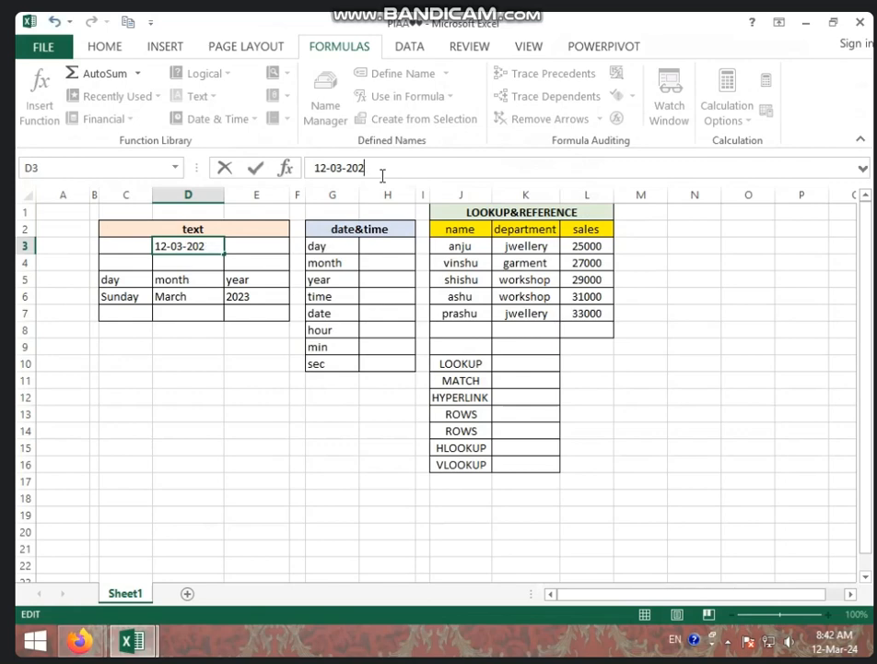
text(5)
key(Return)
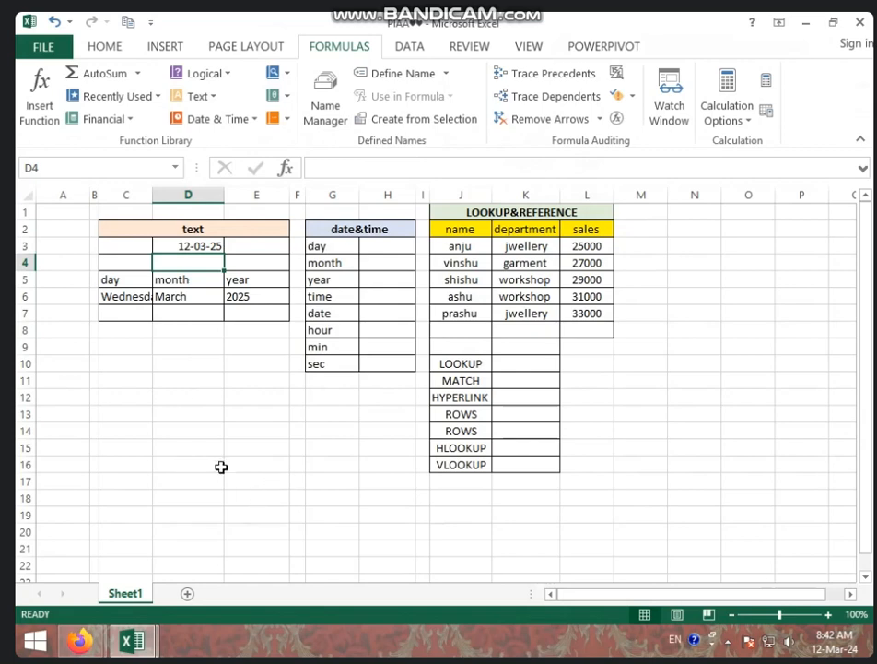
- Browse the date and time functions, then review the arguments of the TEXT function for cell C6 without applying anything
click(355, 427)
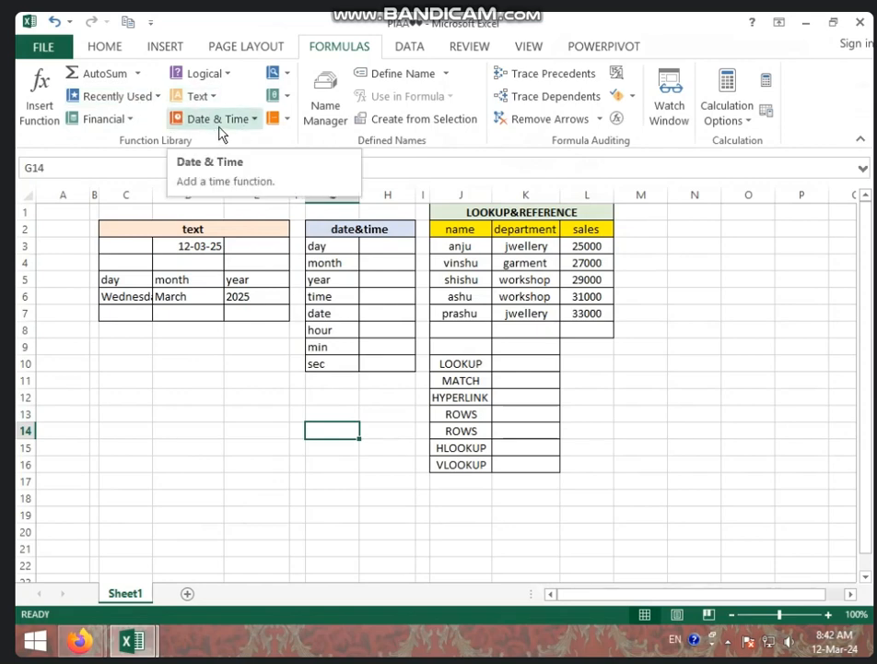
click(249, 121)
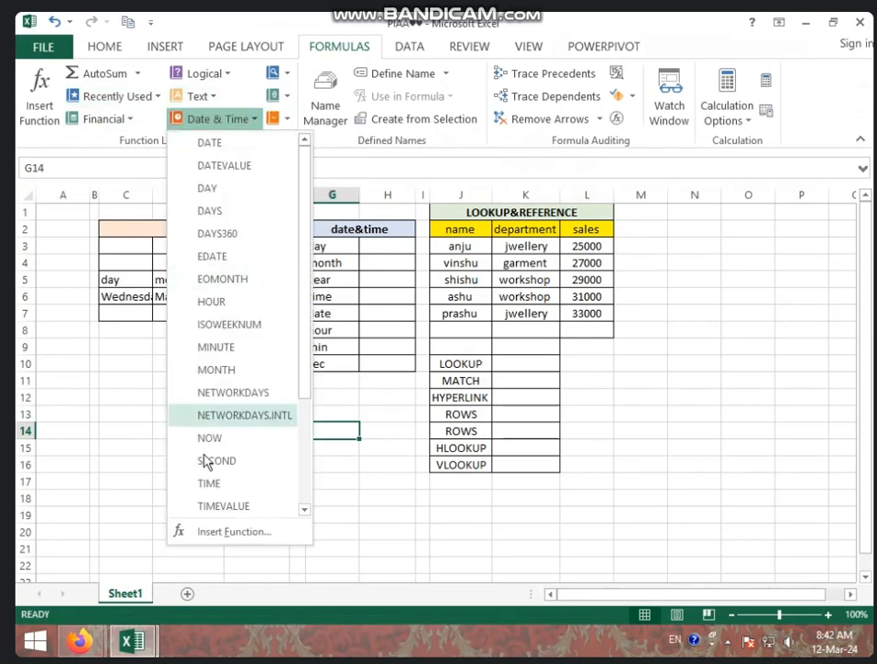
click(50, 405)
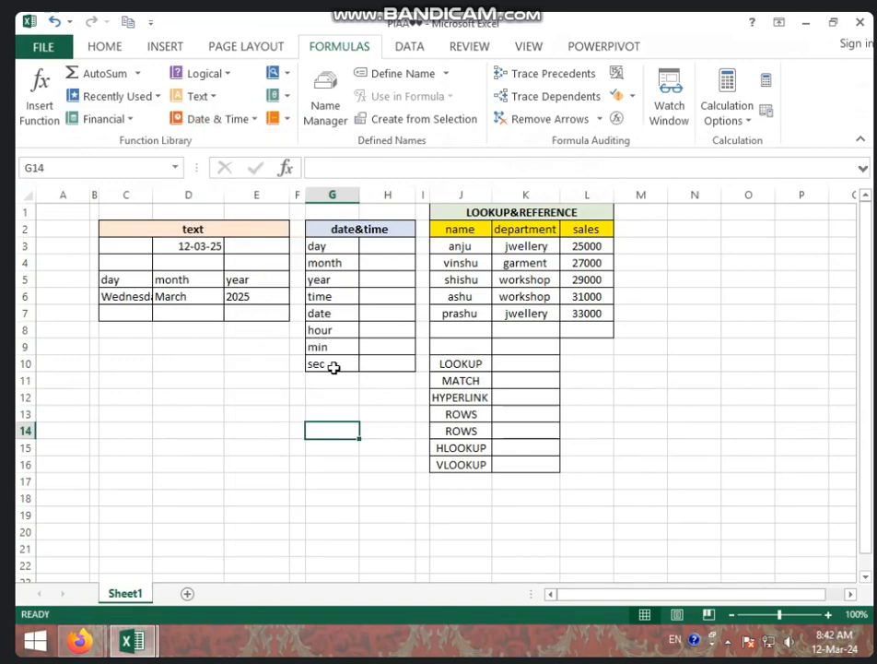
click(381, 241)
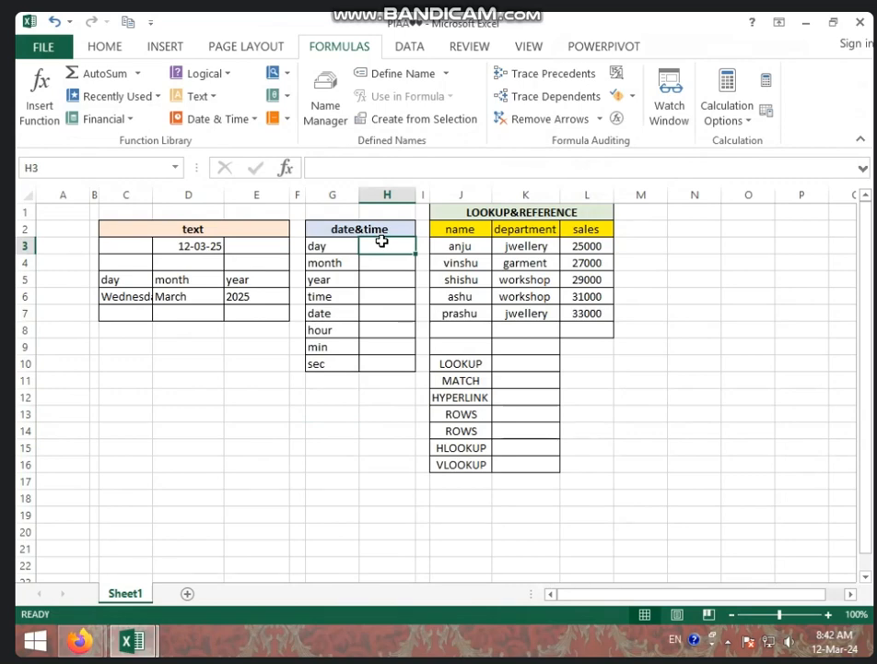
click(162, 291)
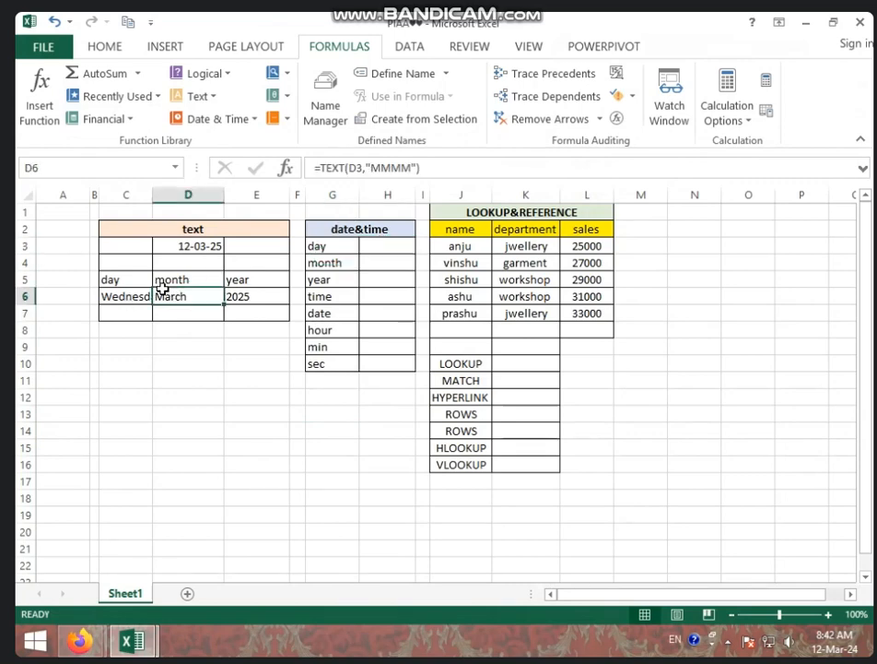
click(126, 299)
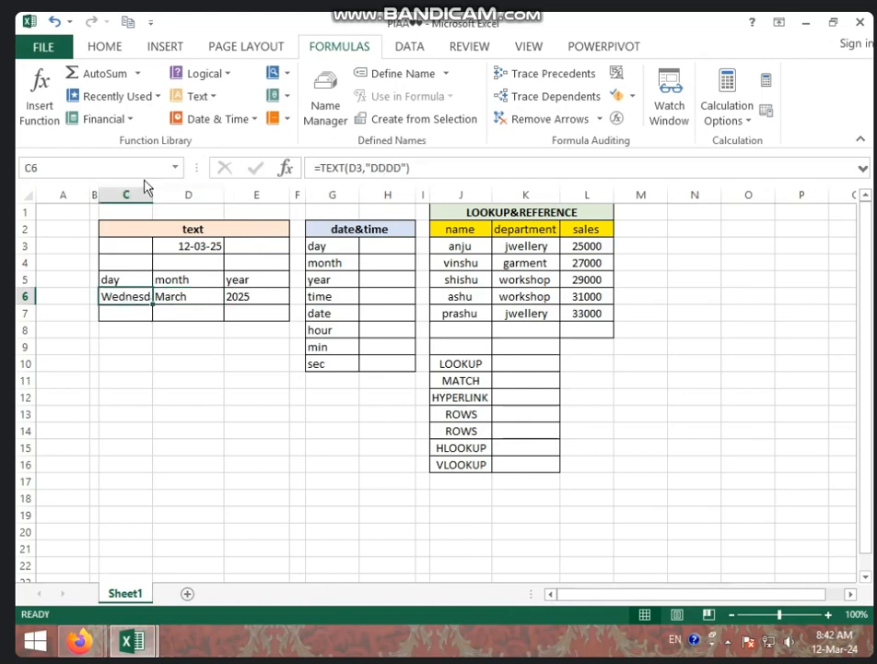
click(208, 96)
scroll(231, 403, down, 3)
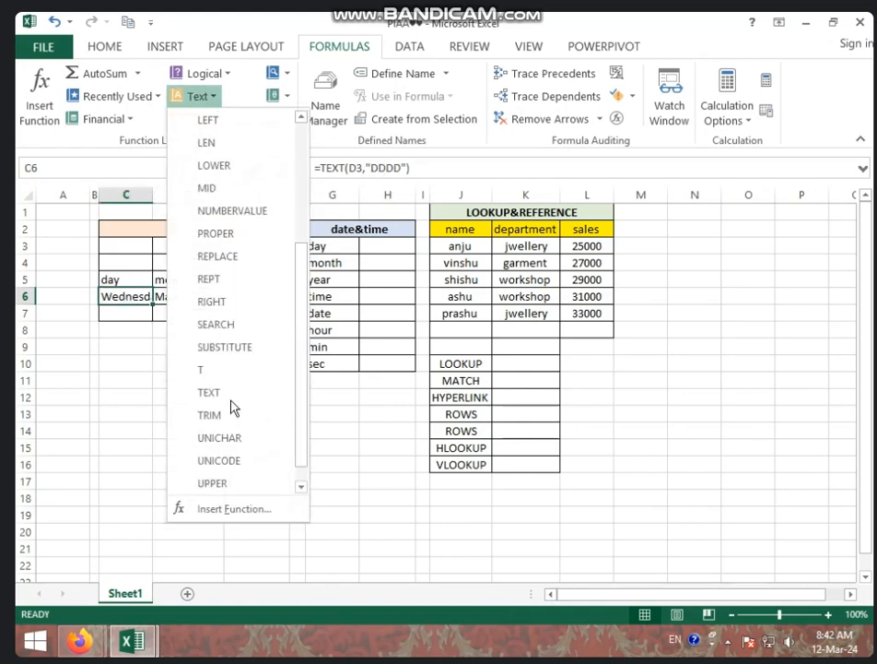
click(217, 391)
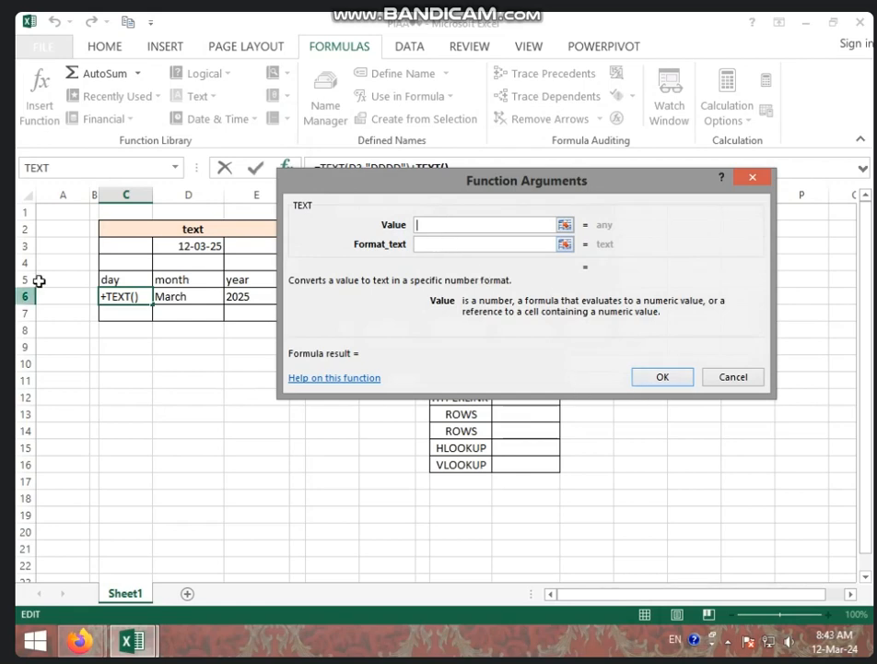
click(733, 378)
- Insert the DAY function in cell H3 beside the day label, with D3 as its serial number
click(394, 248)
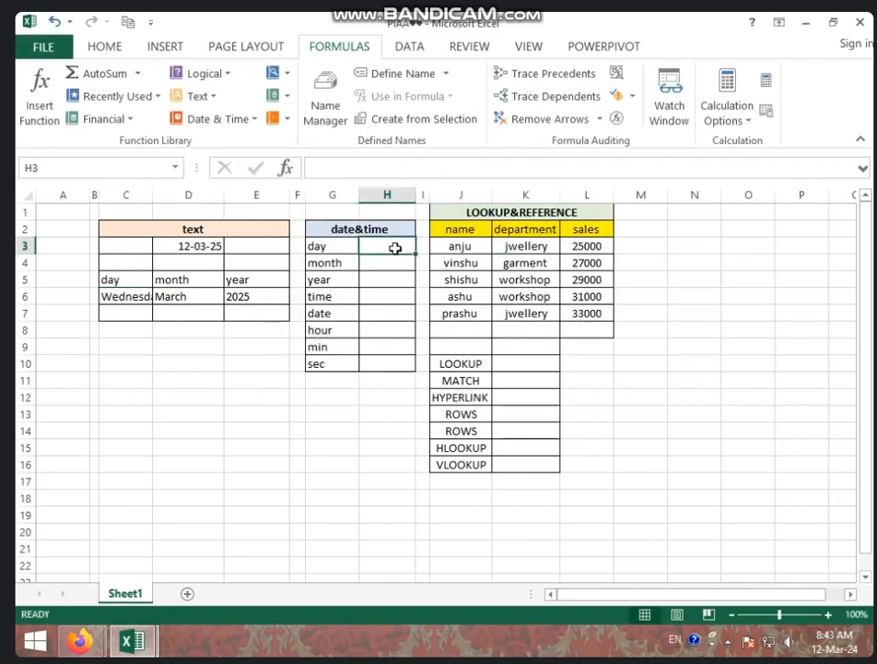
click(236, 122)
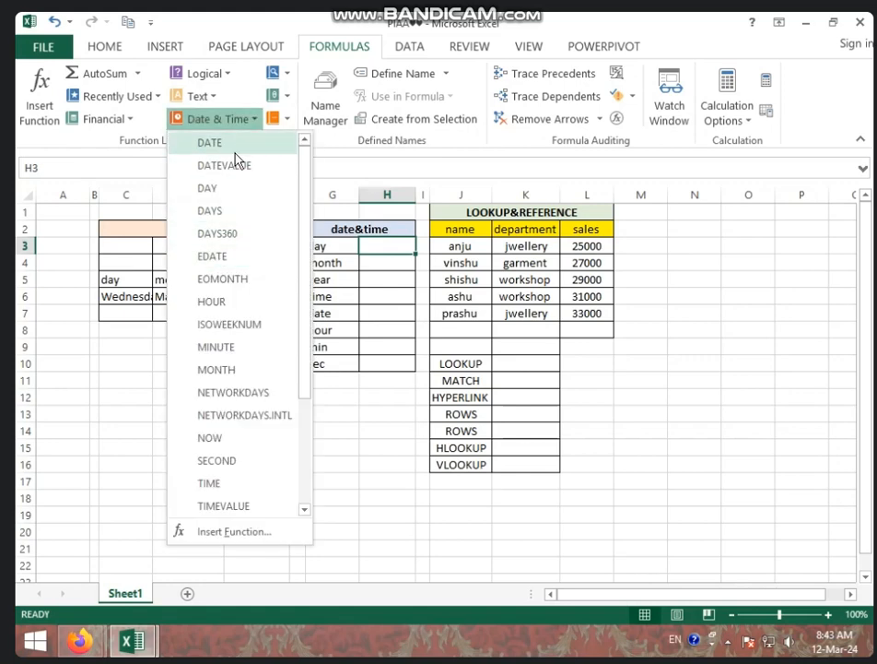
click(235, 189)
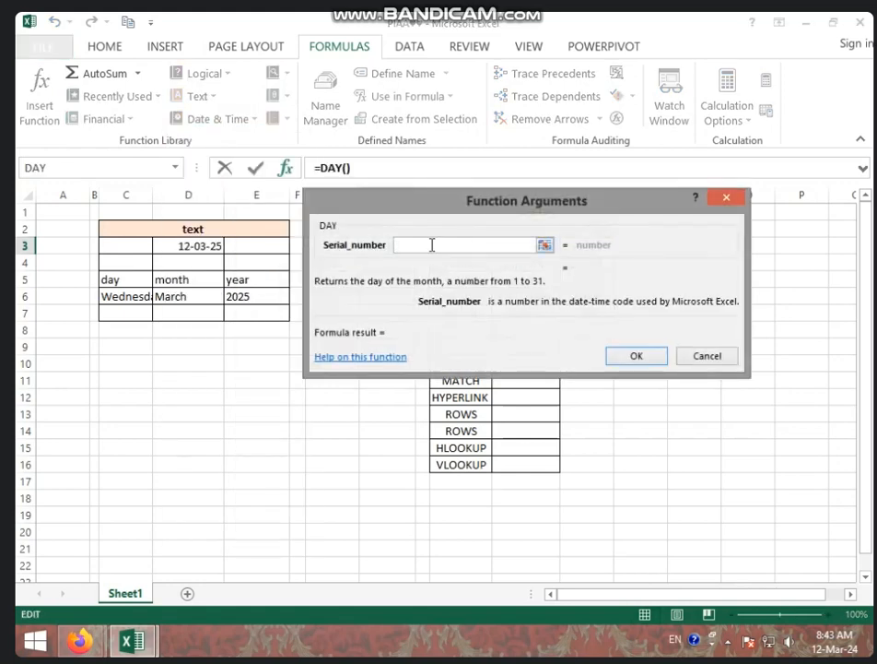
click(196, 245)
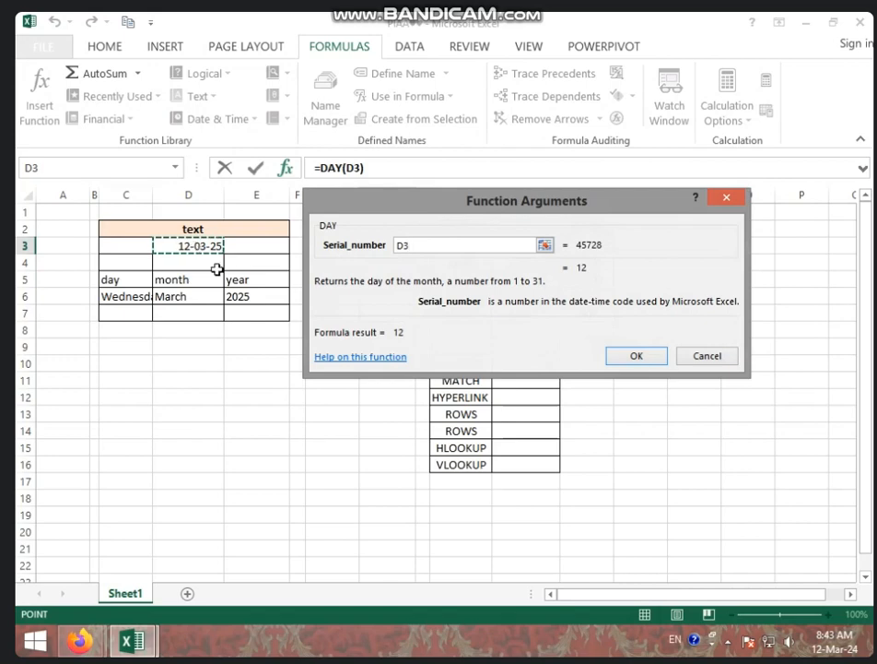
click(659, 359)
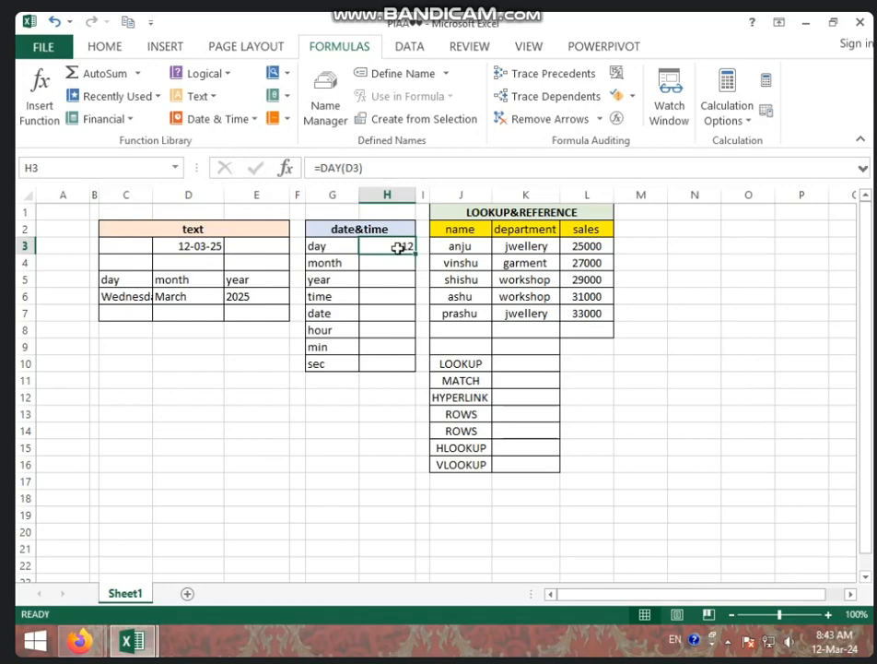
- Re-enter the formula =DAY(D3) directly in cell H3, replacing the inserted function
text(=DA)
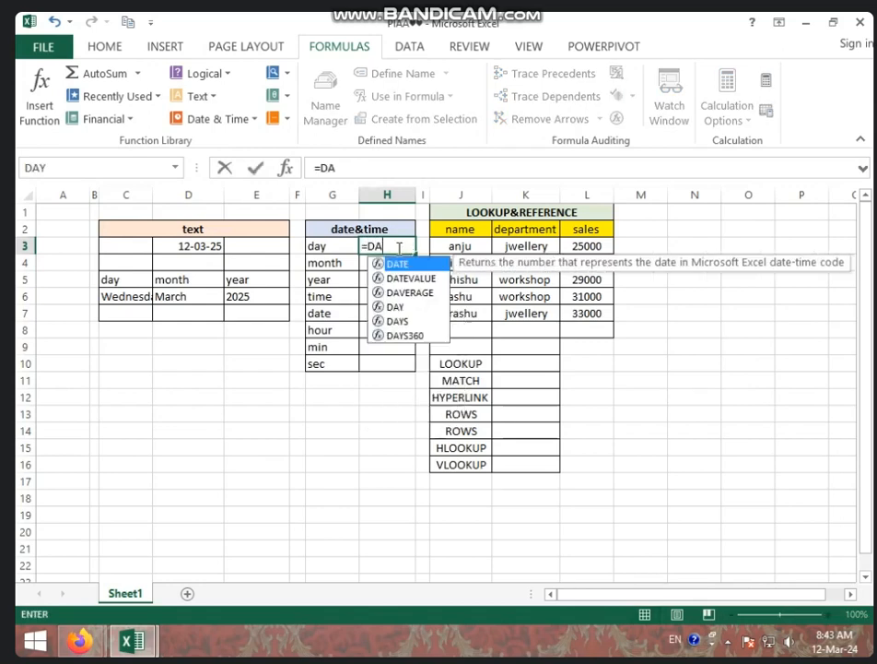
text(Y()
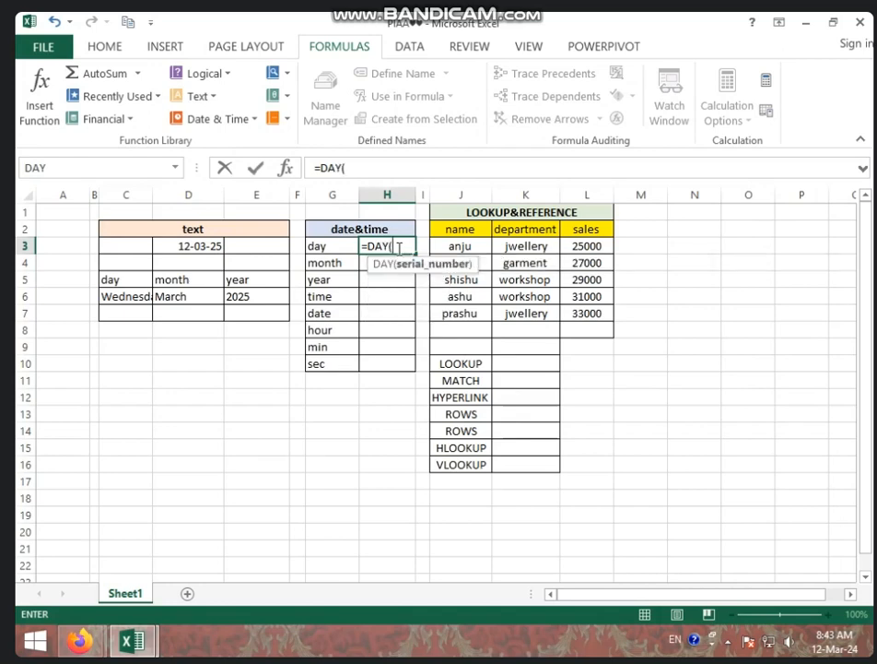
click(201, 245)
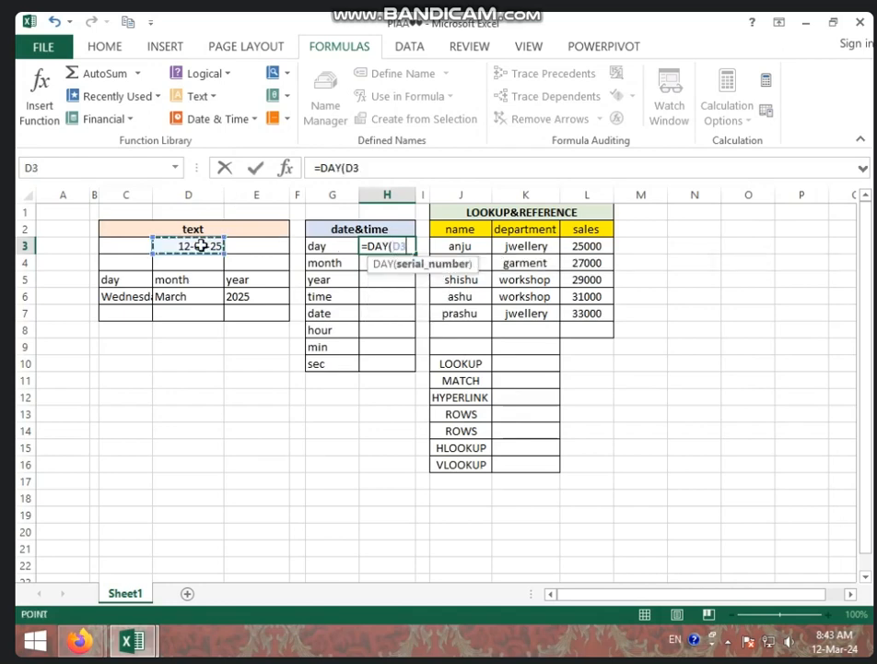
text())
key(Return)
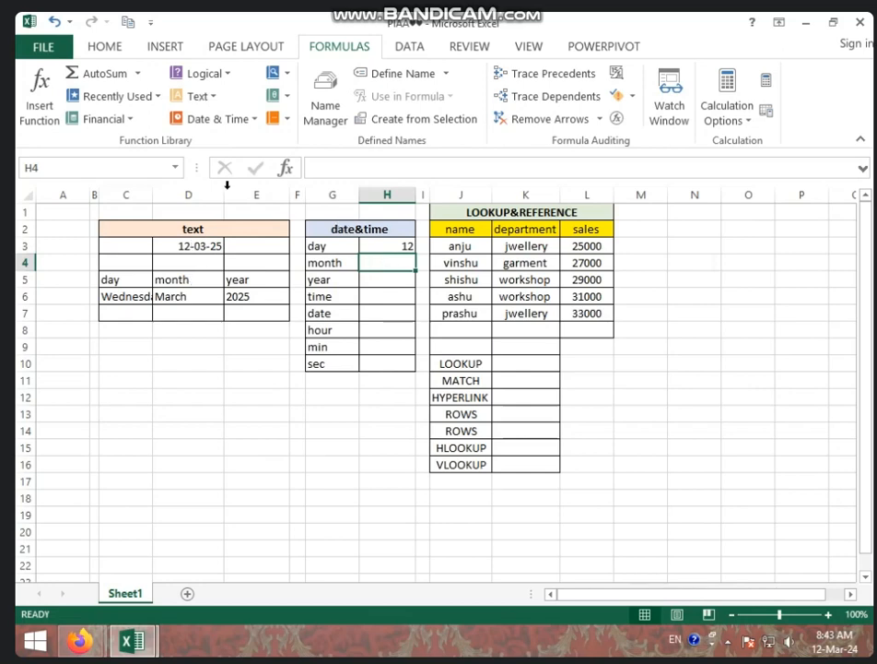
- Insert the MONTH function in cell H4 beside the month label, with D3 as its serial number
click(198, 119)
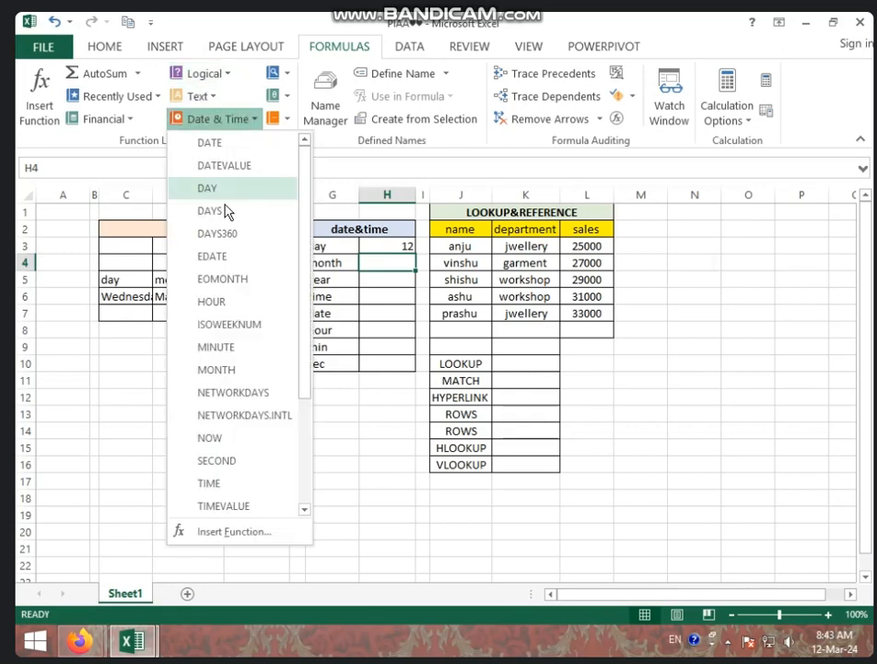
click(241, 372)
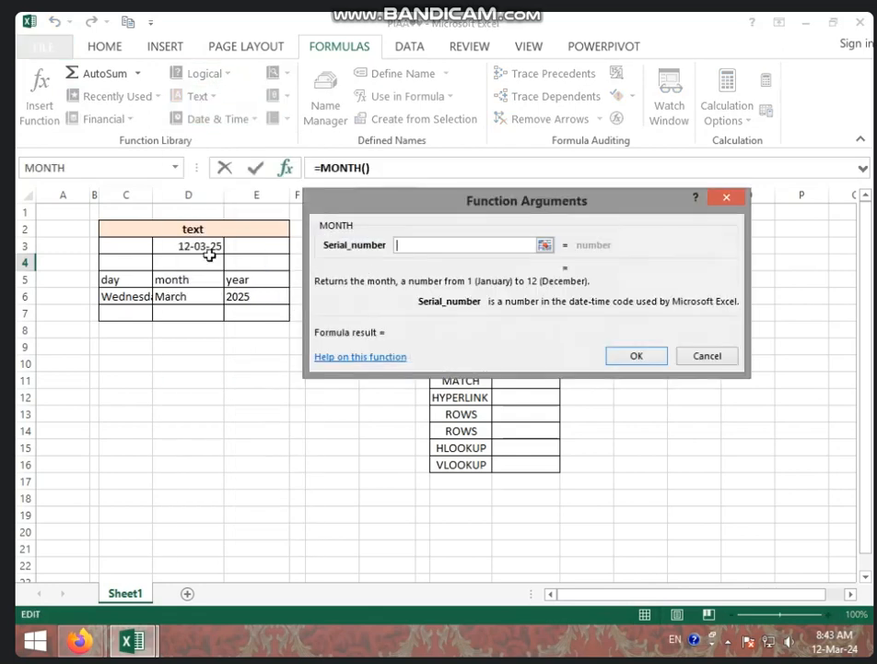
click(207, 253)
click(627, 357)
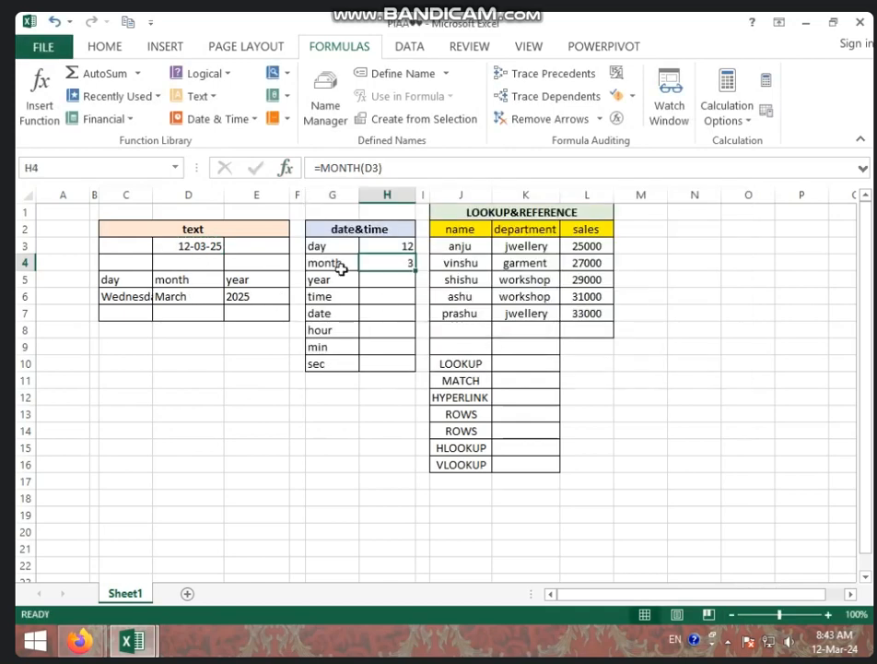
- Insert the YEAR function in cell H5 beside the year label, with D3 as its serial number
click(382, 276)
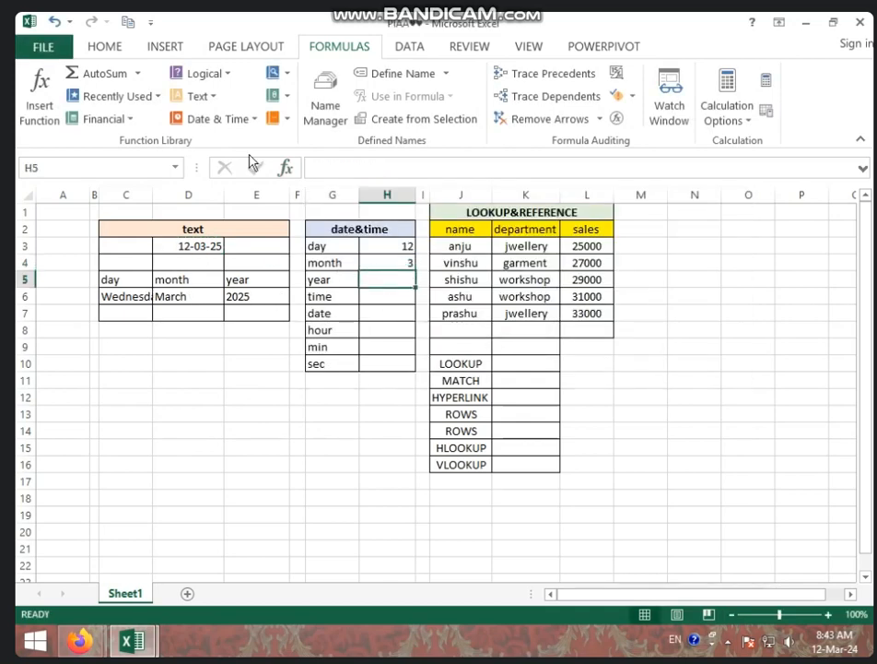
click(211, 119)
scroll(230, 387, down, 2)
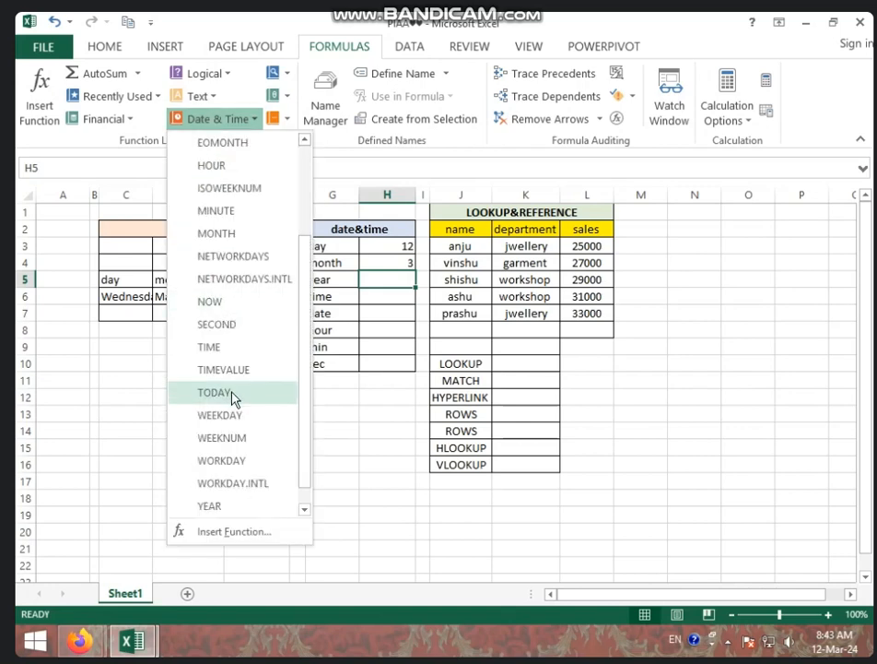
click(209, 505)
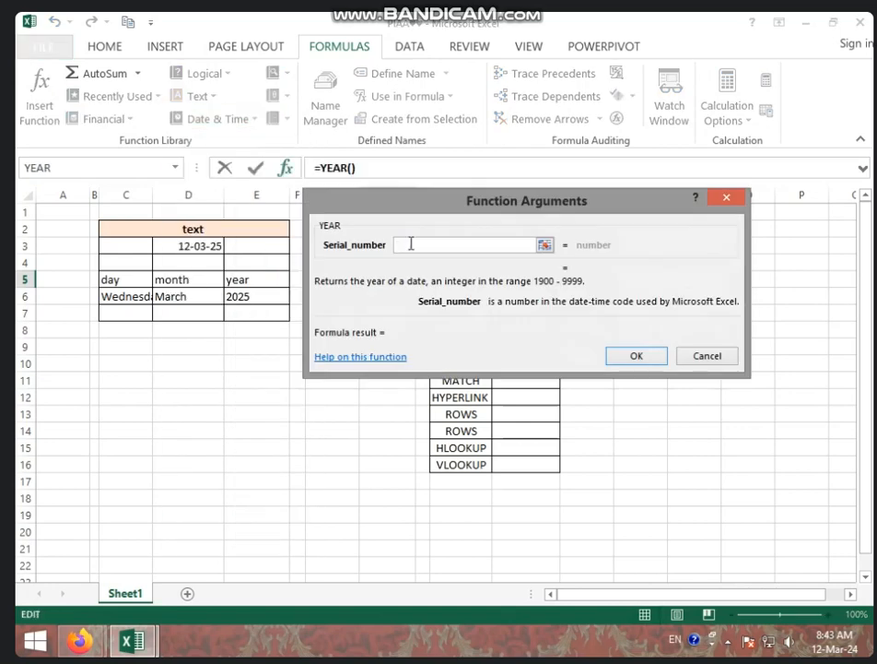
click(218, 246)
click(635, 353)
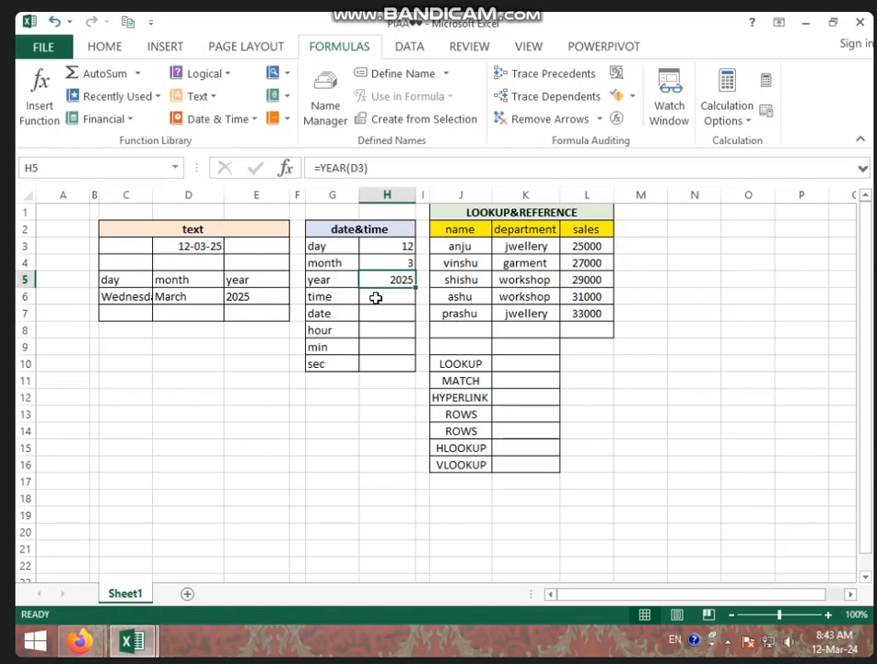
click(99, 389)
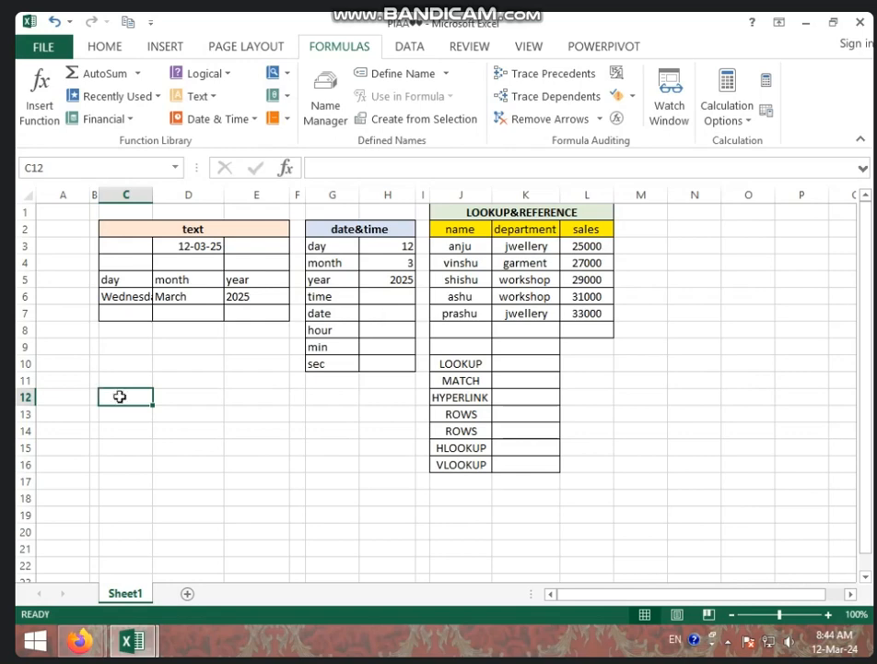
click(311, 436)
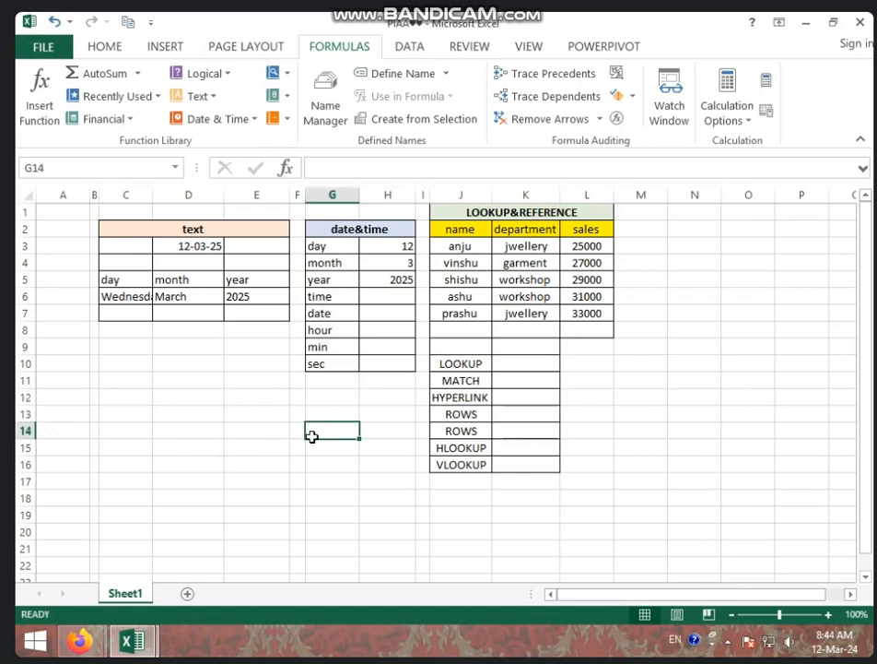
- Enter the values 10, 45 and 00 in cells G14 to G16 below the date and time table
text(10)
key(Return)
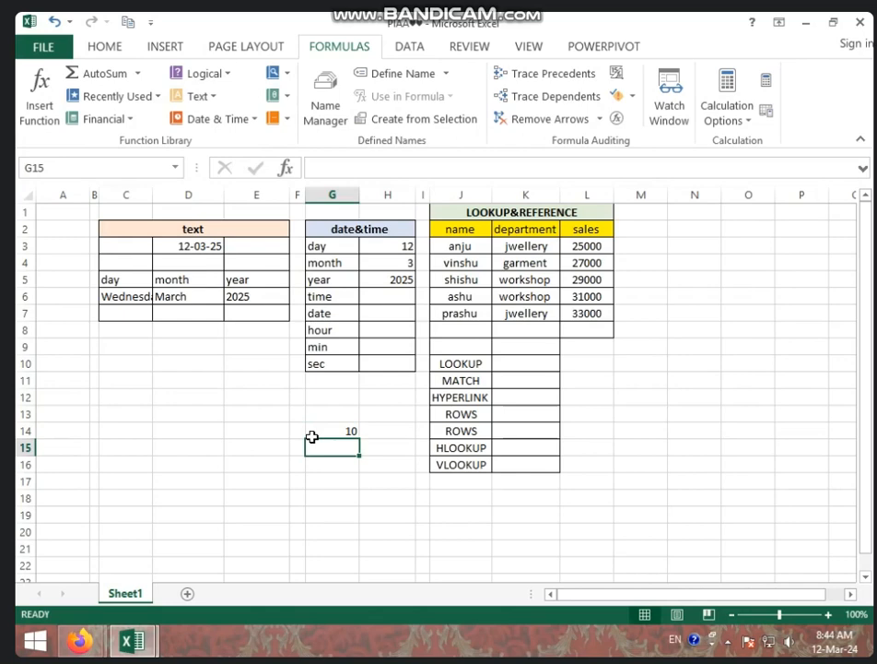
text(45)
key(Return)
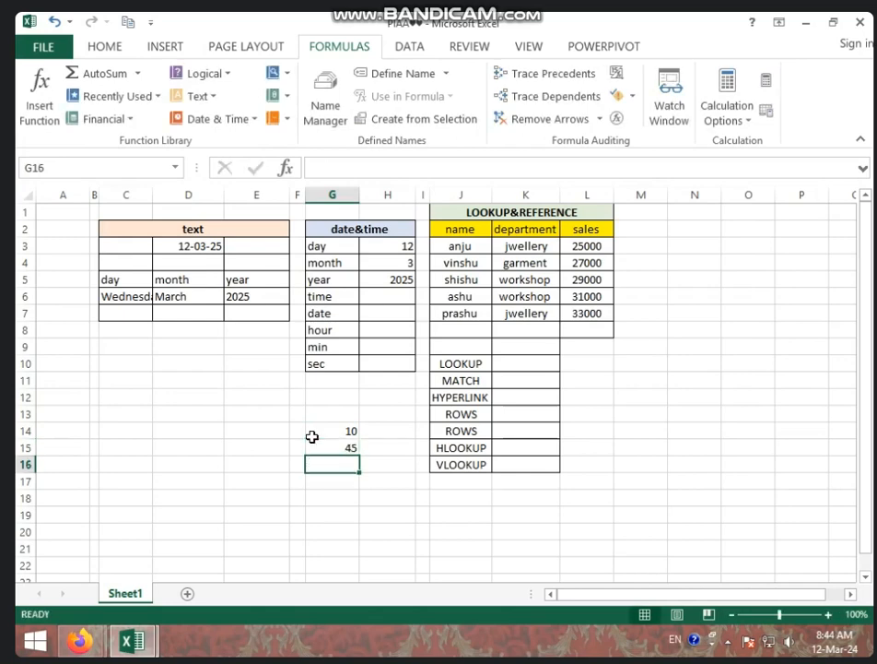
text(00)
click(347, 514)
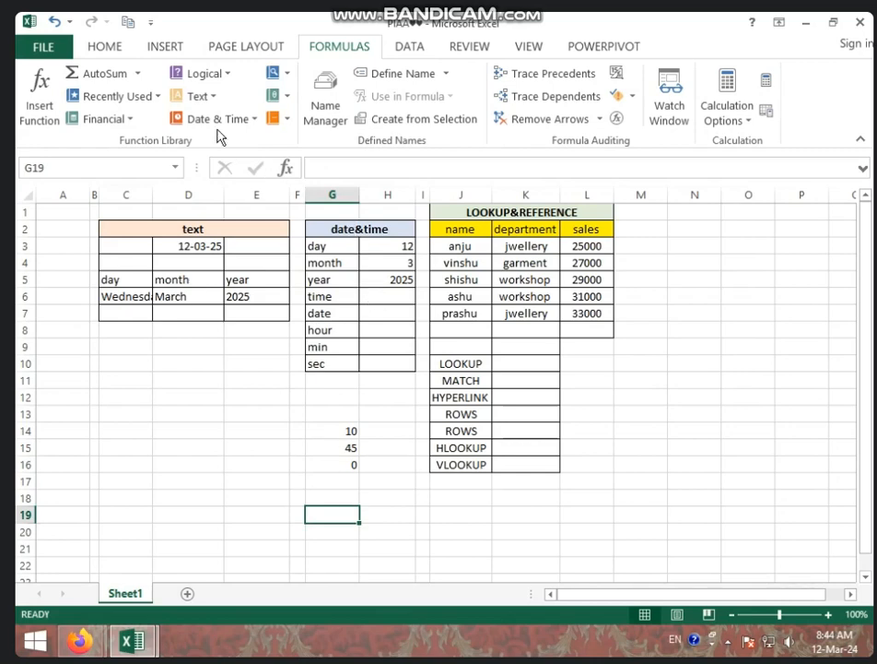
- Insert the TIME function in cell H6 beside the time label, with G14 as hour, G15 as minute and G16 as second
click(375, 297)
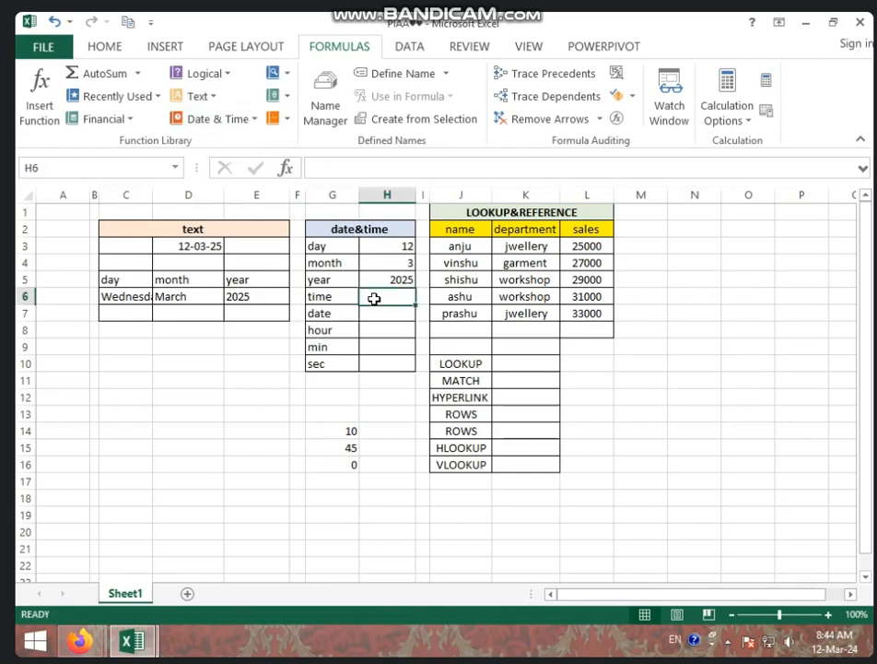
click(230, 127)
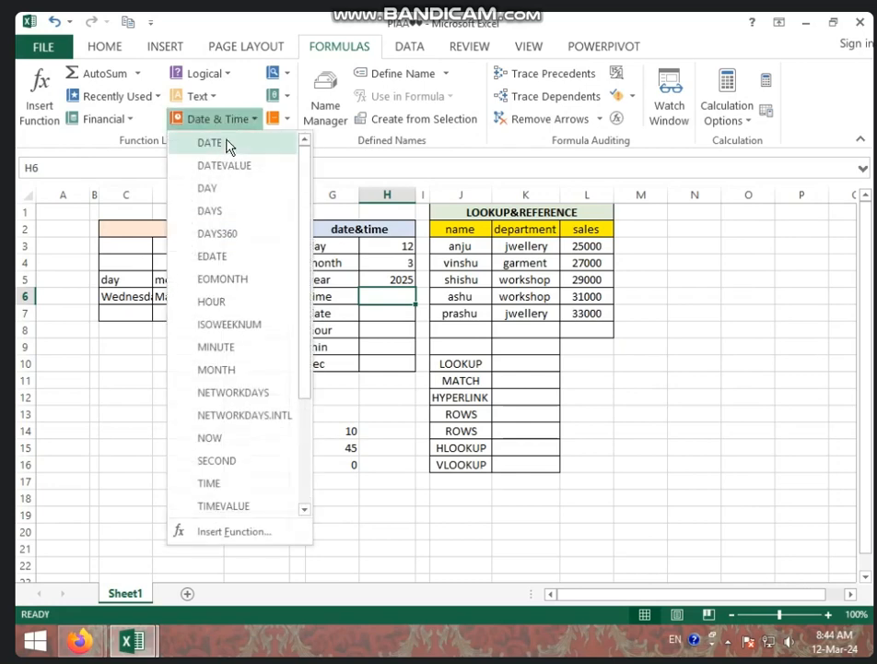
click(248, 483)
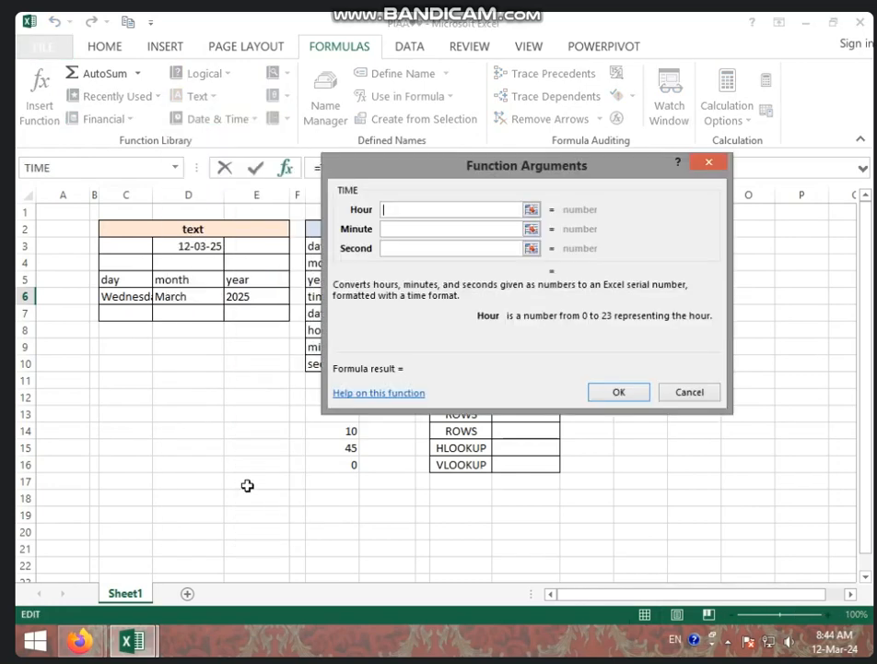
drag(402, 164, 451, 168)
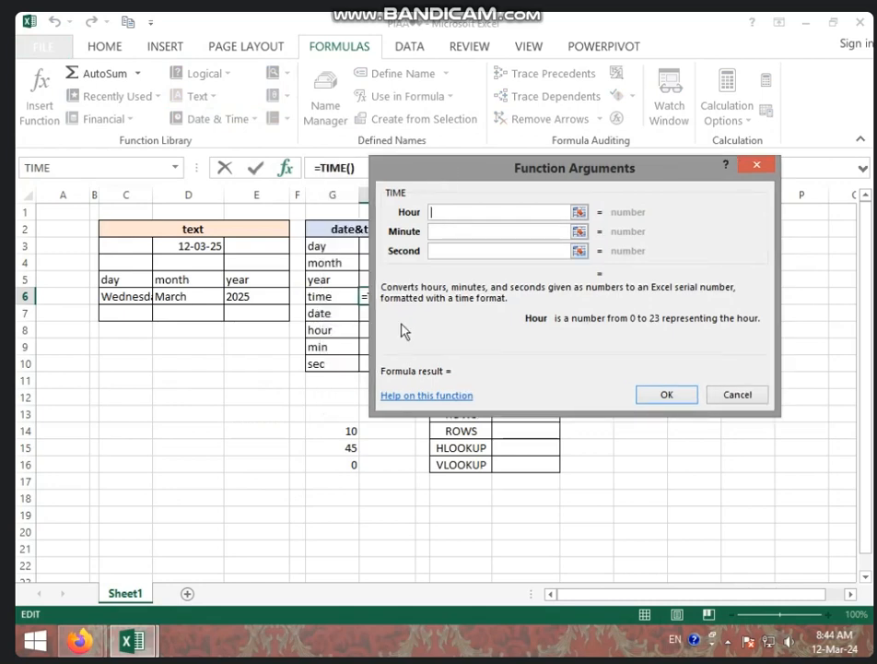
click(339, 436)
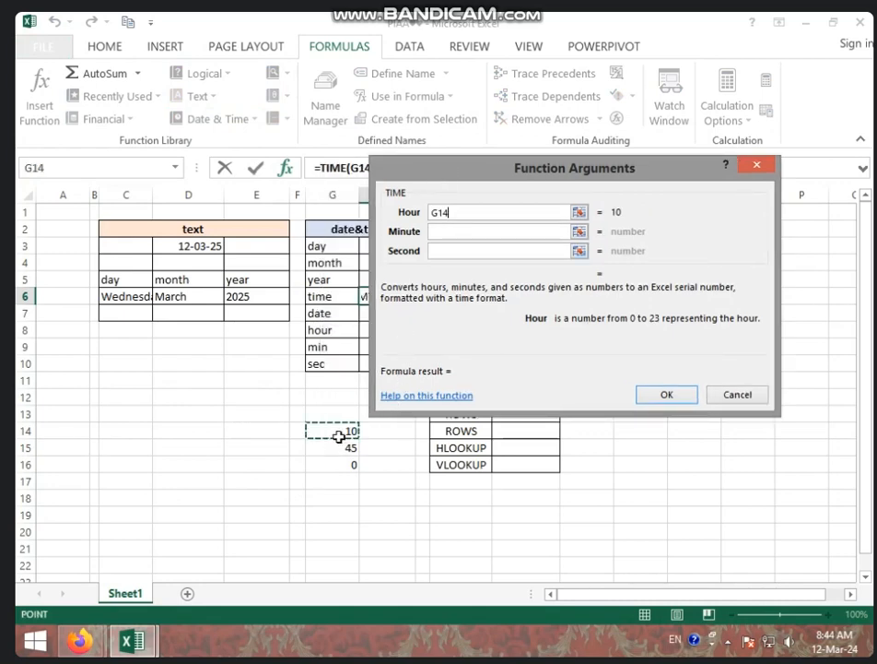
click(439, 231)
click(342, 446)
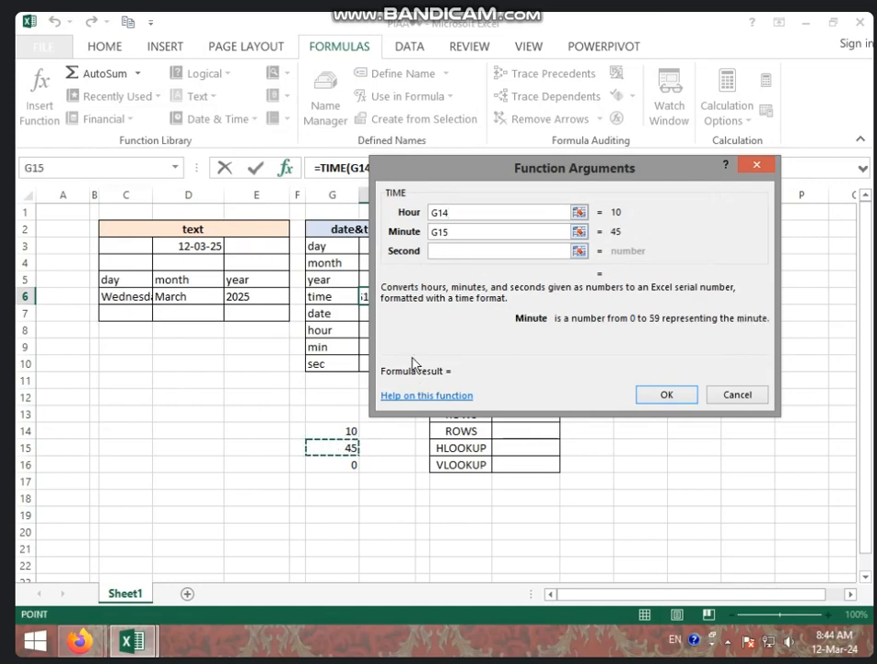
click(451, 251)
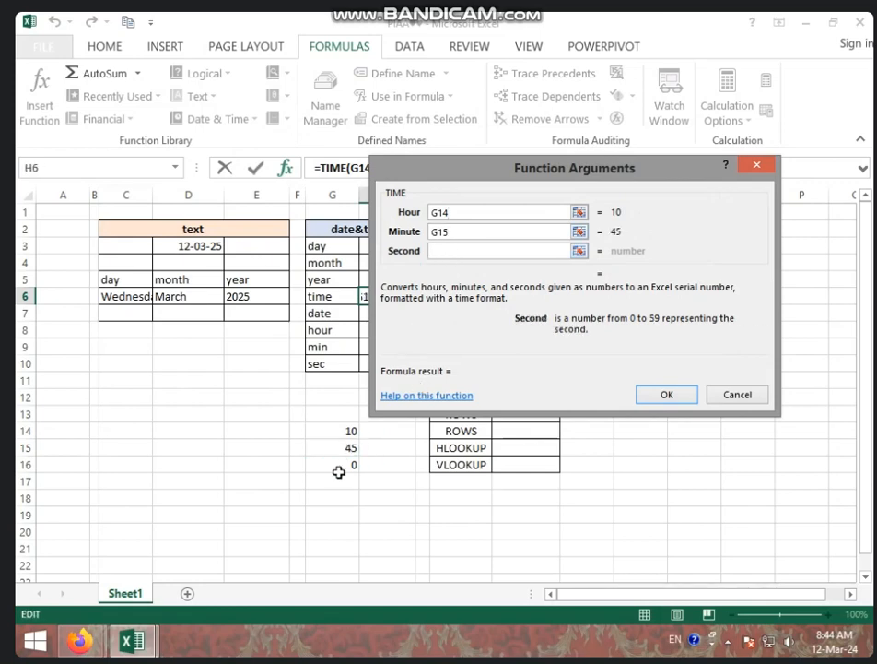
click(339, 468)
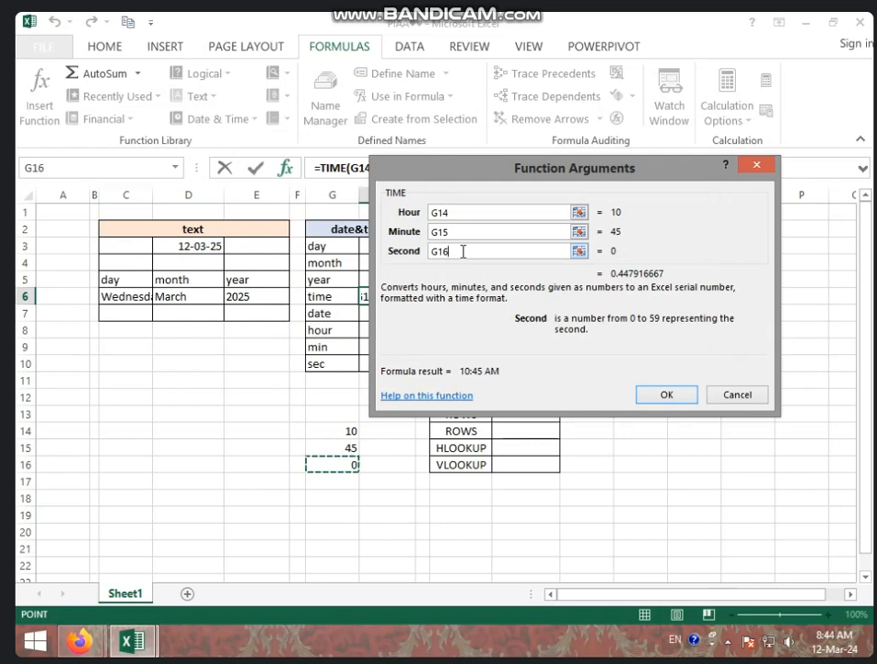
click(666, 396)
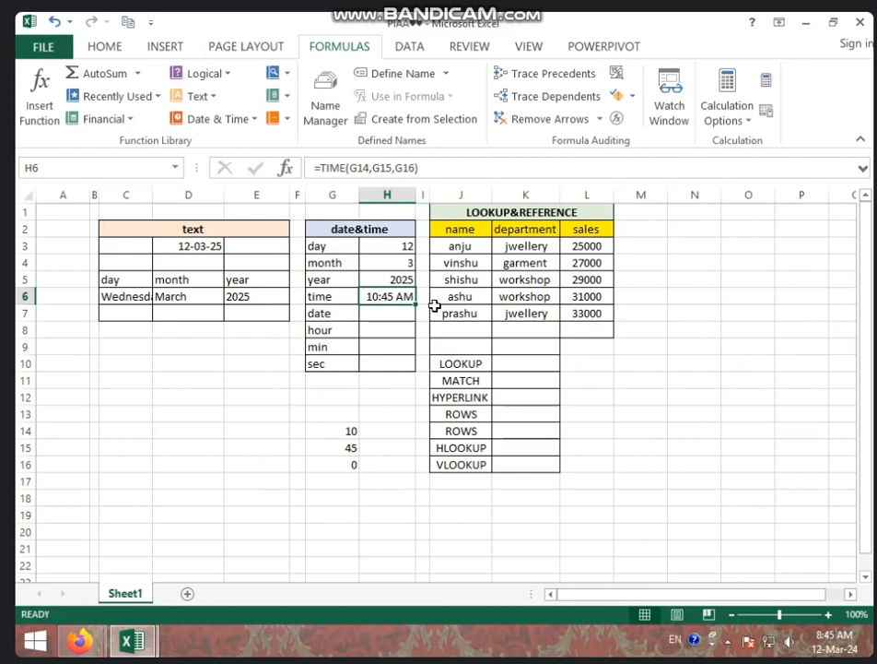
- Try to enter the formula =DATE(E6,G14)+H4+H3 in cell H7 beside the date label
click(367, 312)
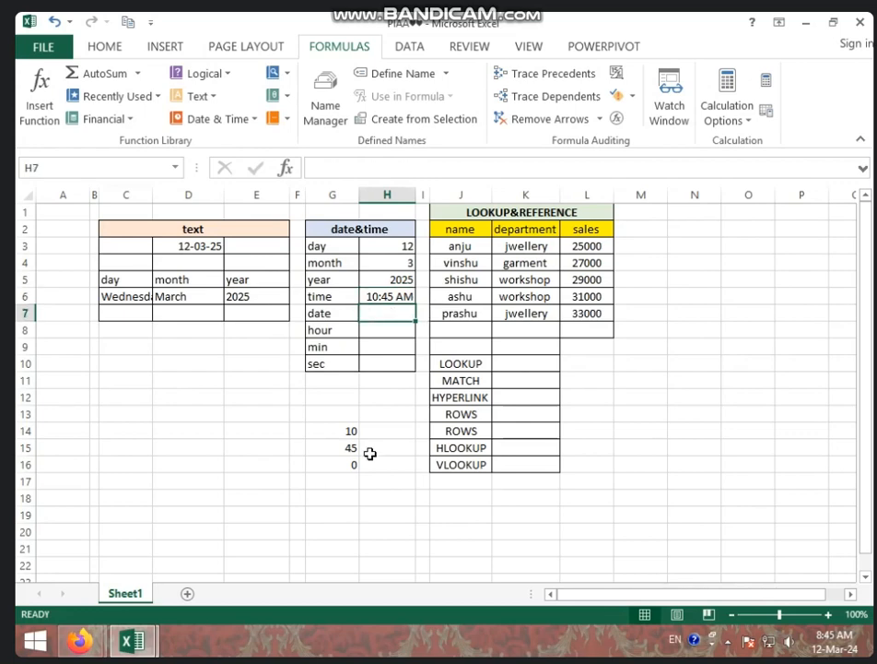
click(218, 119)
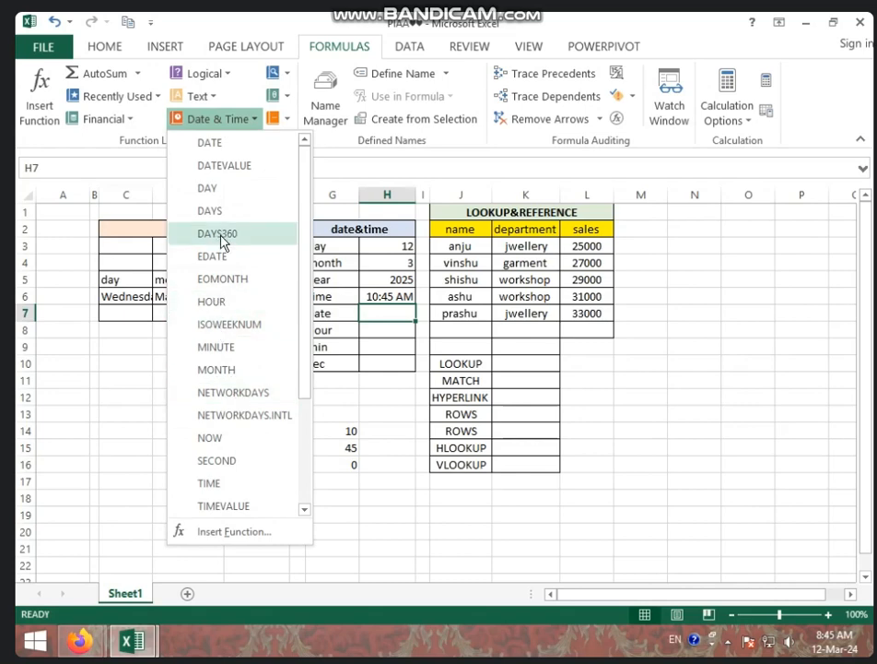
click(233, 144)
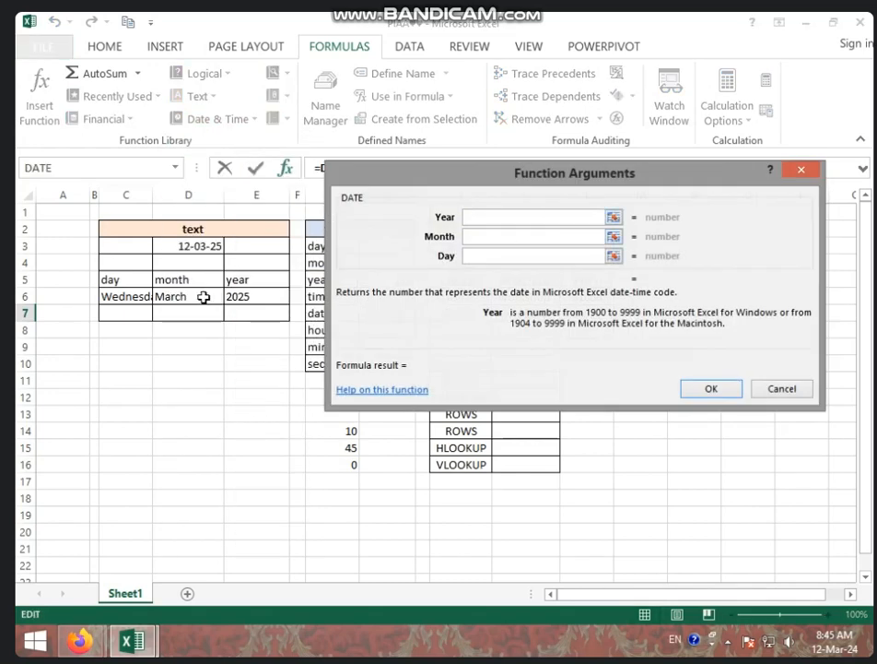
click(236, 295)
click(470, 238)
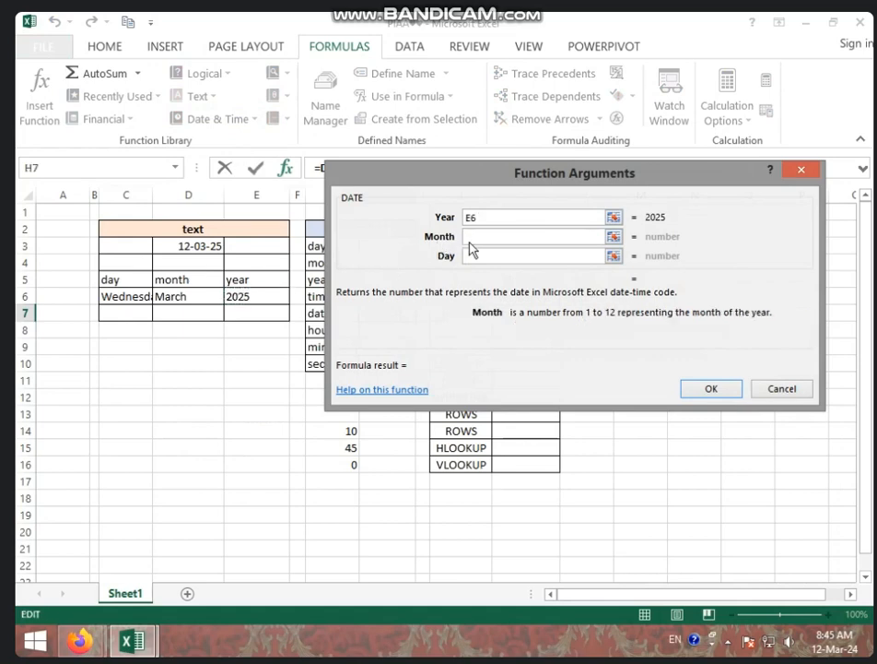
click(345, 429)
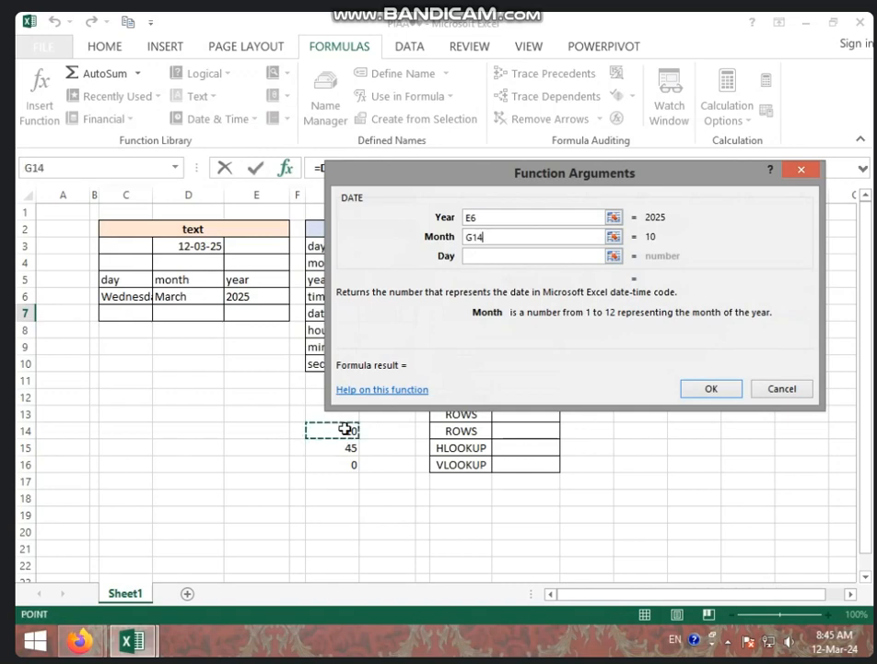
click(469, 255)
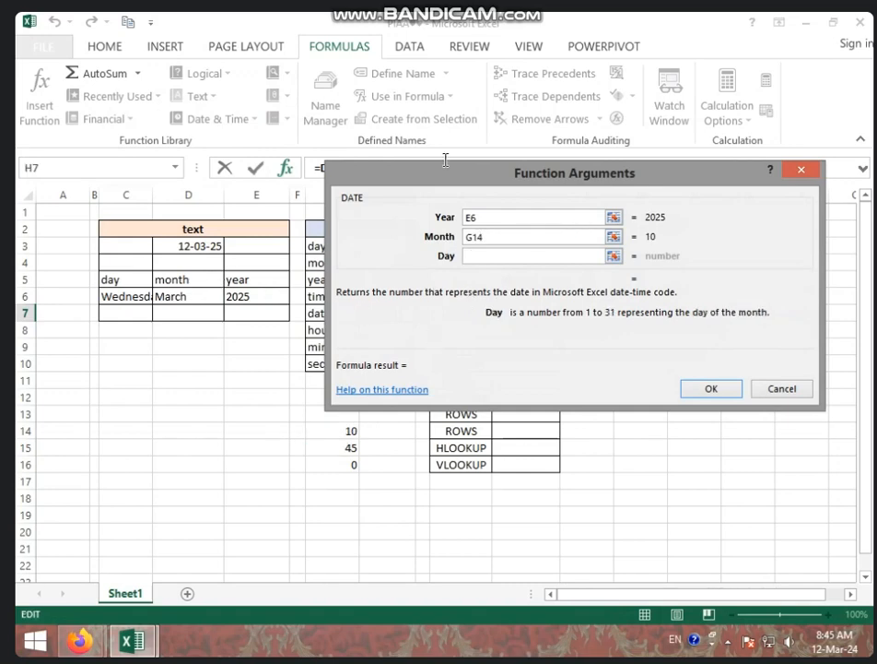
drag(449, 180, 220, 398)
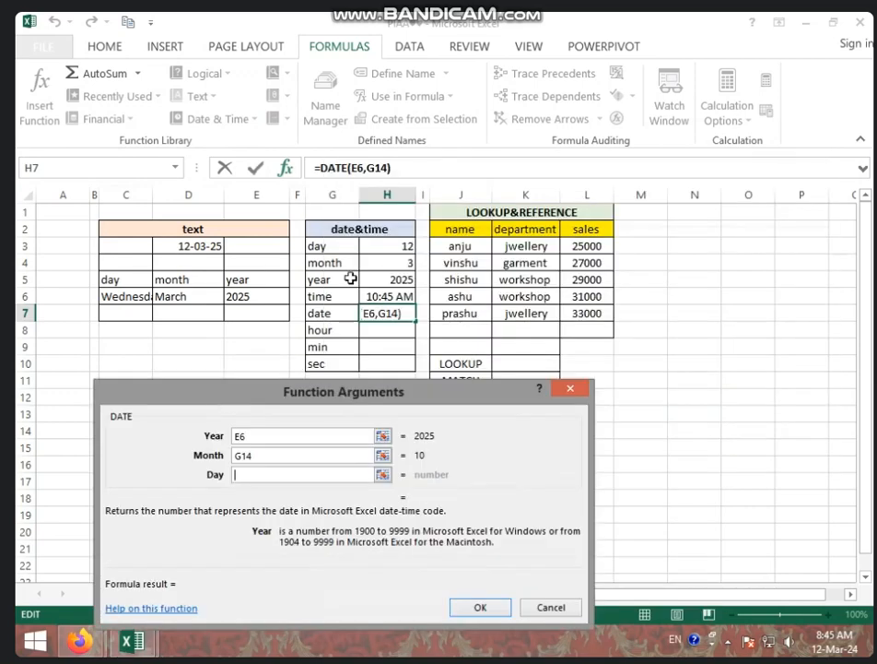
drag(389, 262, 365, 318)
click(402, 243)
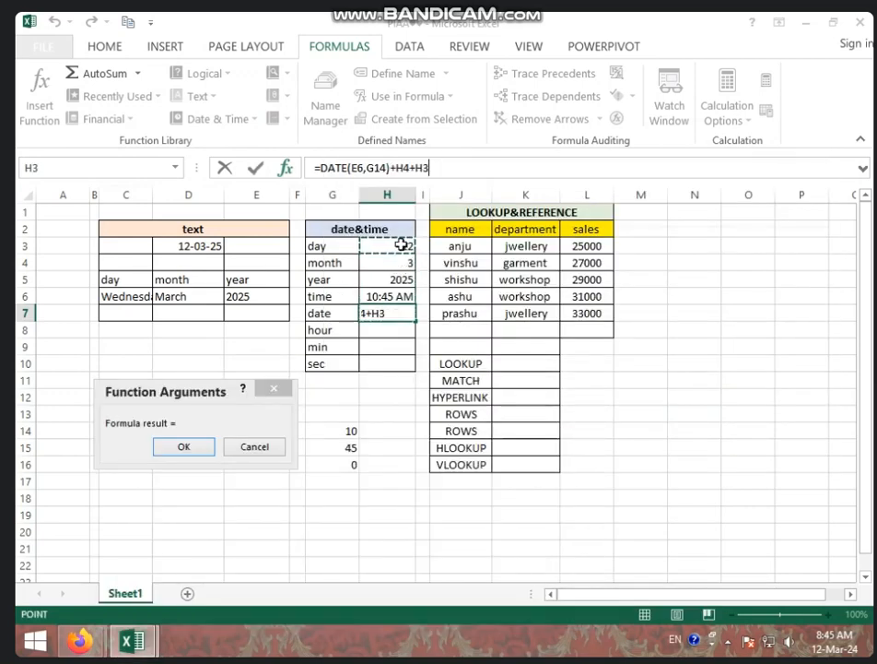
click(206, 398)
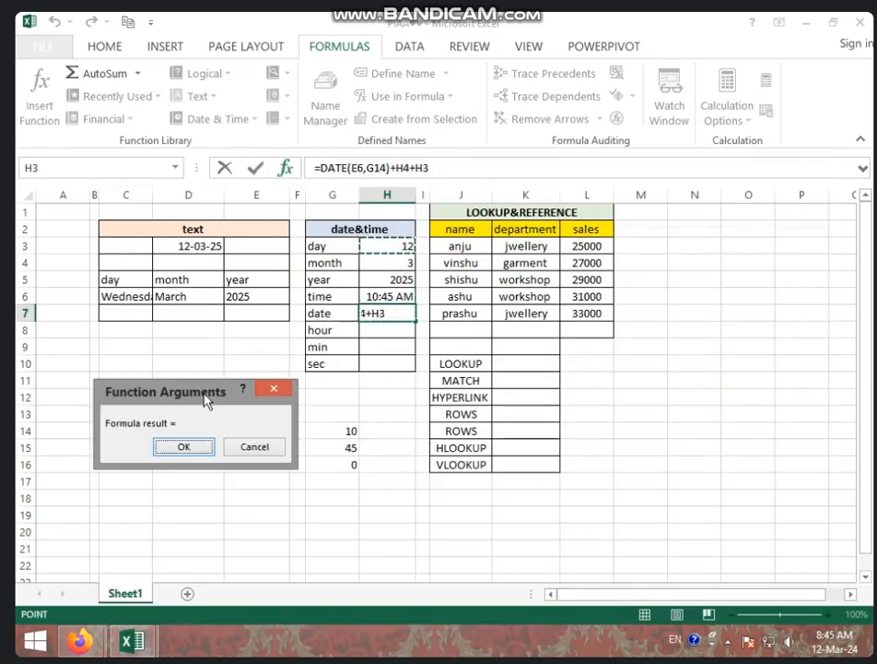
click(188, 448)
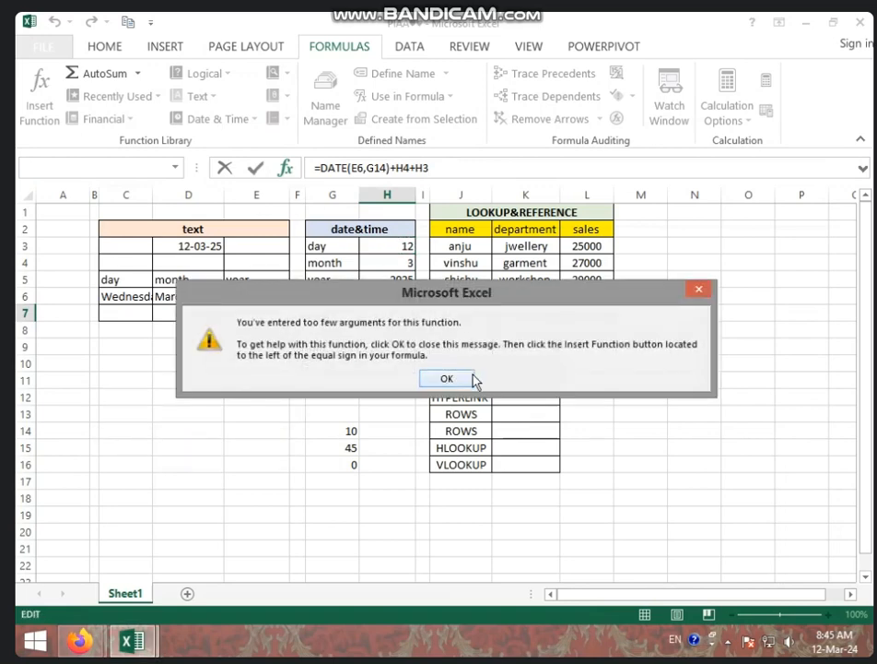
click(446, 378)
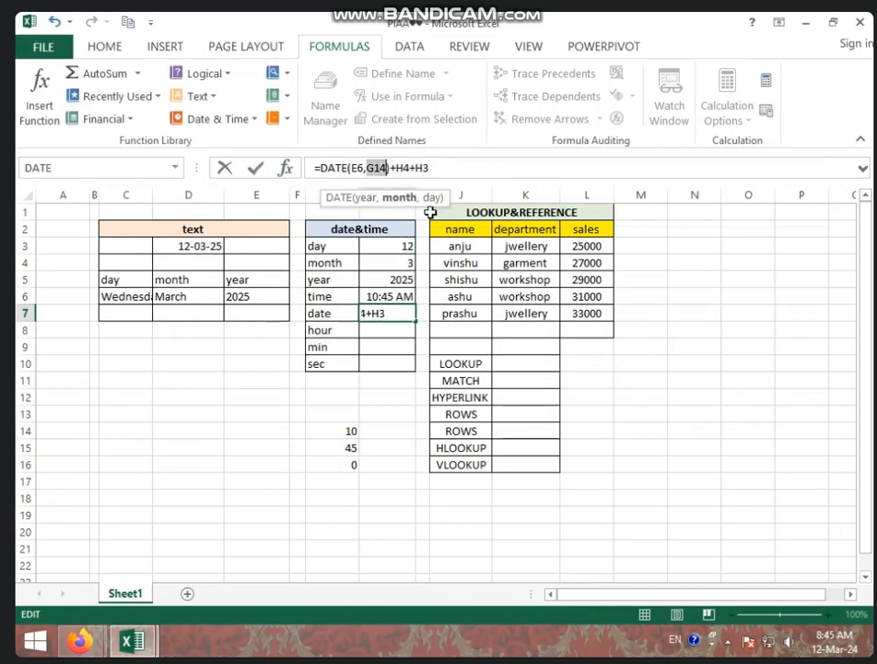
key(Return)
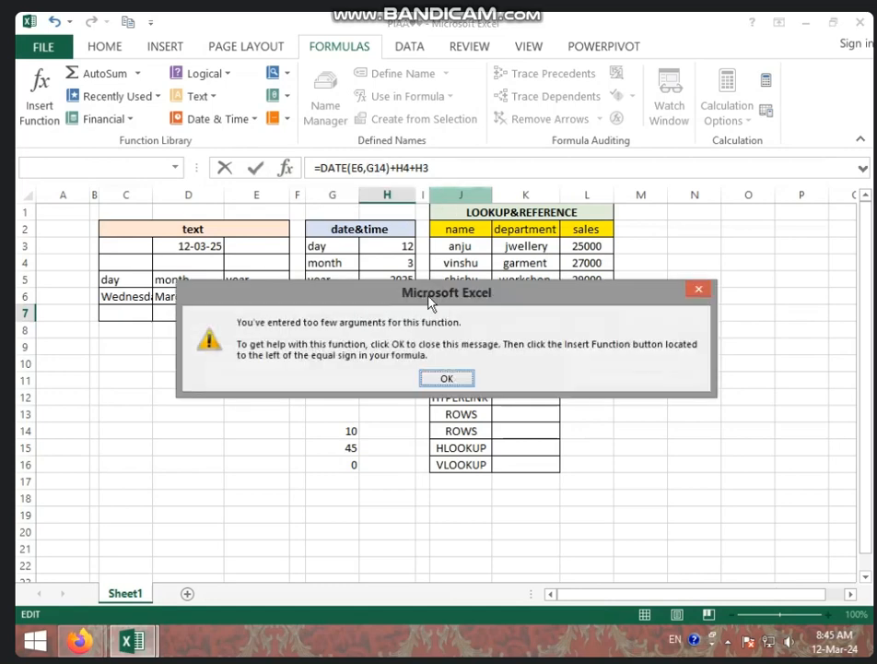
click(451, 378)
- Clear the incomplete DATE formula from cell H7
drag(463, 177, 302, 175)
key(BackSpace)
click(344, 359)
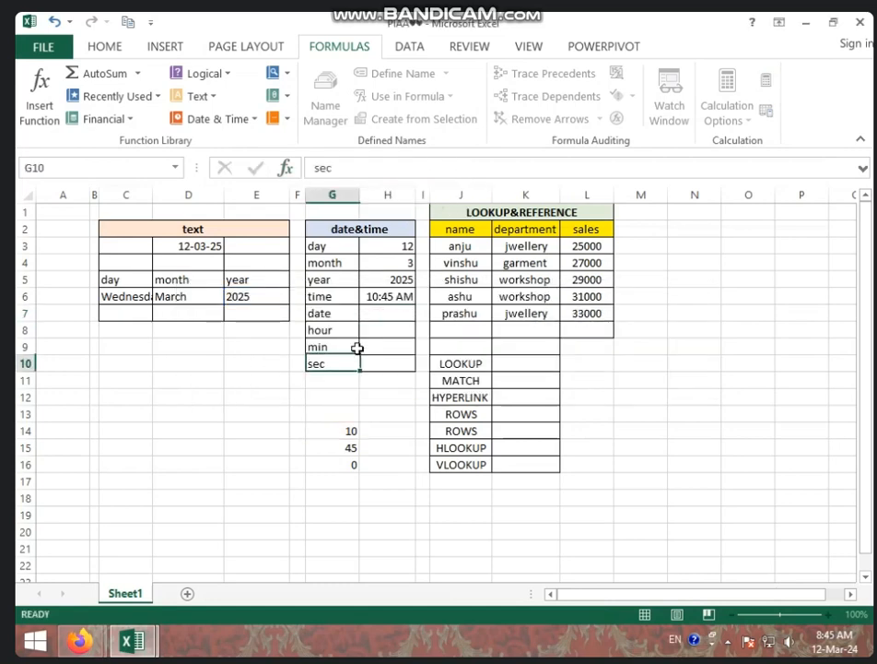
- Insert the DATE function in cell H7 beside the date label, with E6 as year, G14 as month and H3 as day
click(377, 313)
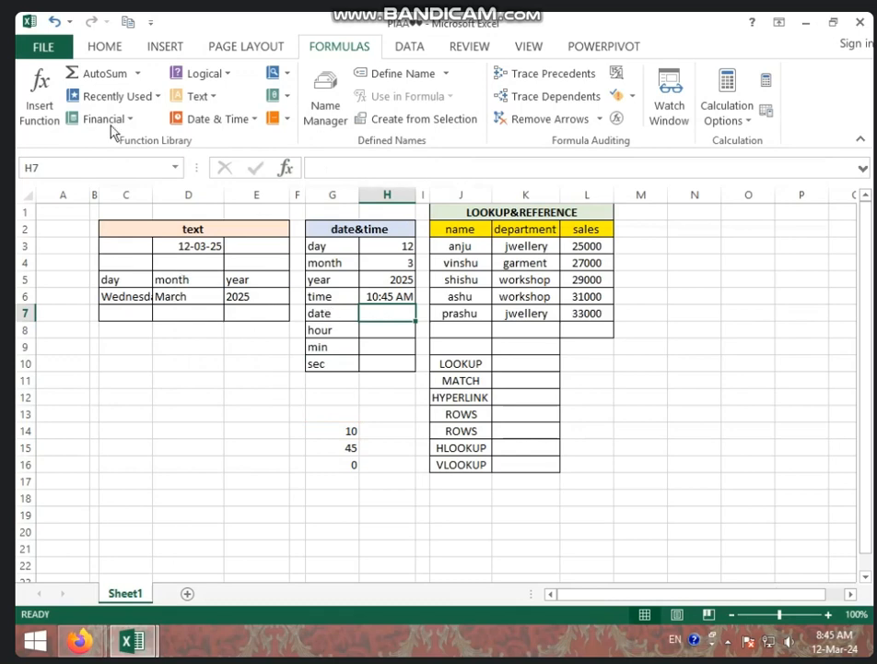
click(215, 118)
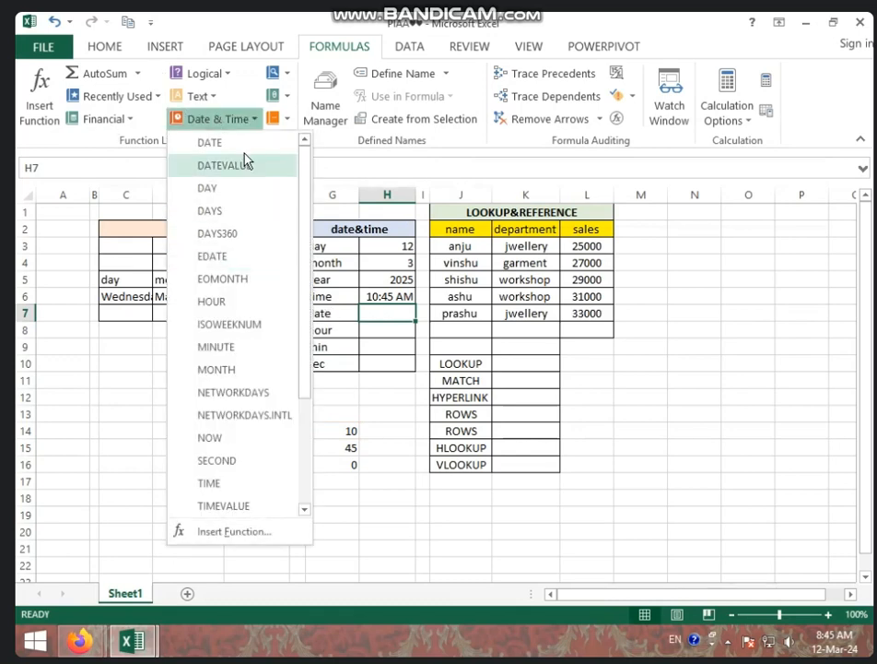
click(245, 147)
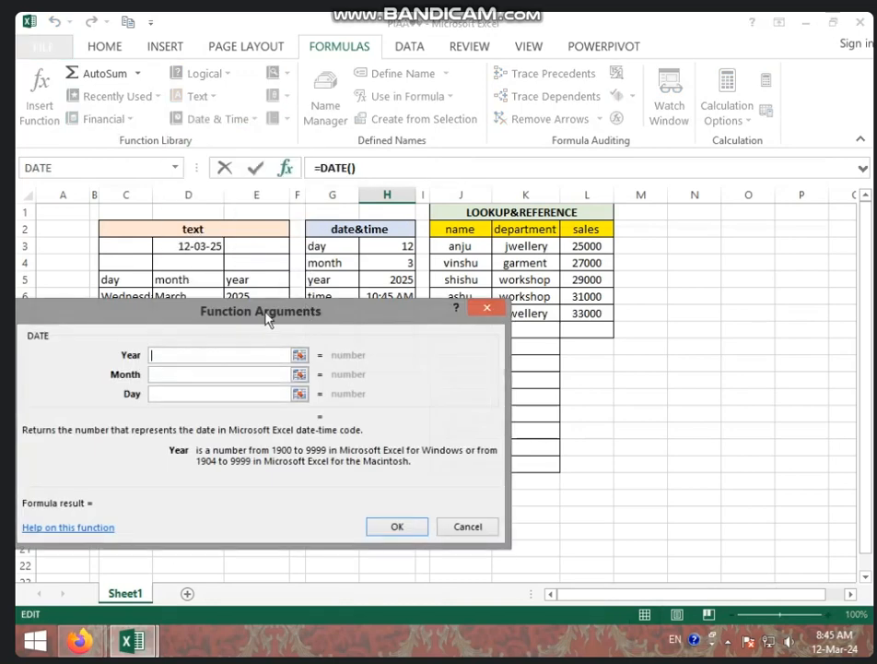
drag(266, 316, 393, 349)
click(238, 296)
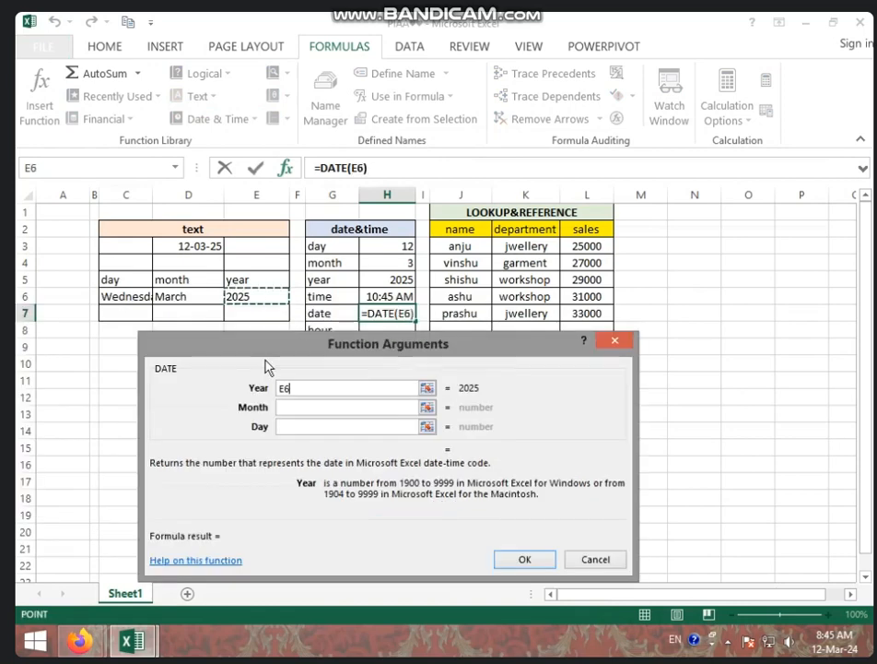
click(327, 408)
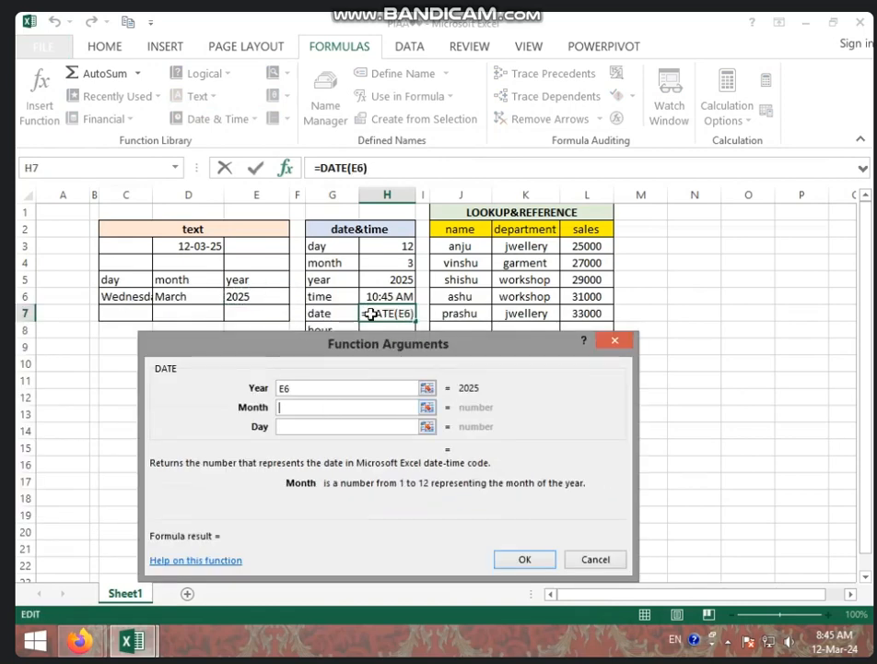
drag(364, 346, 600, 239)
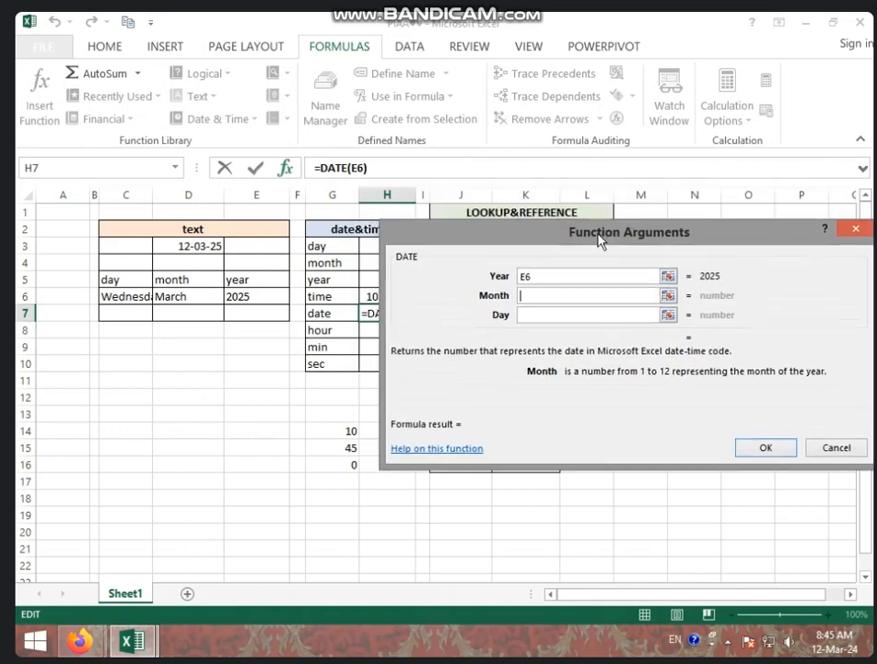
click(332, 431)
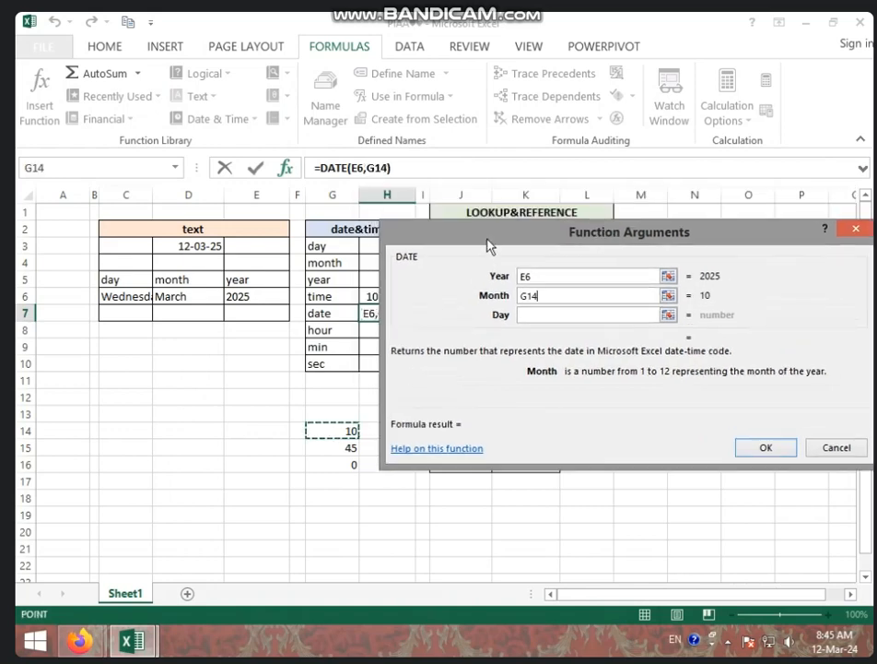
drag(488, 238, 286, 349)
click(328, 420)
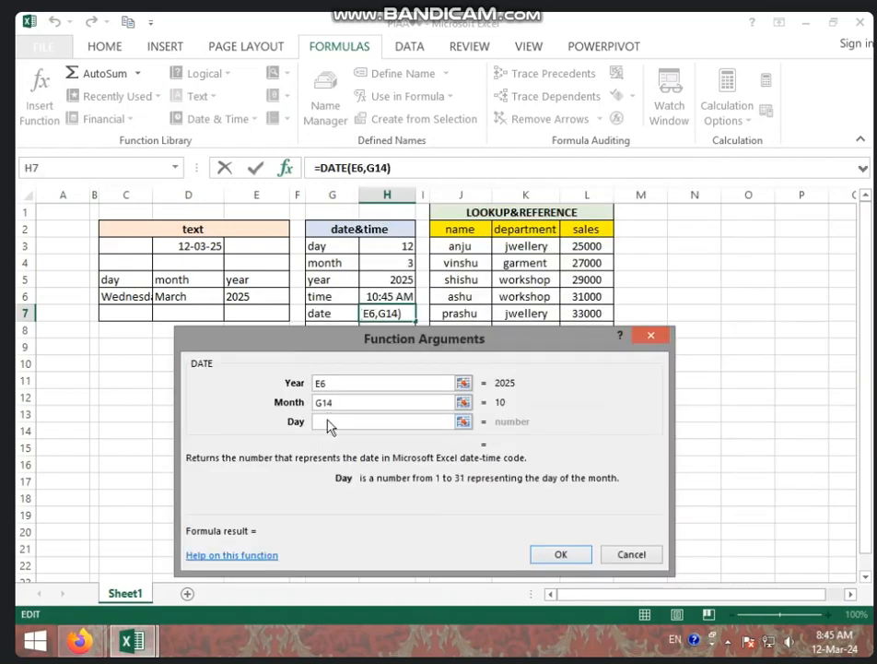
click(379, 247)
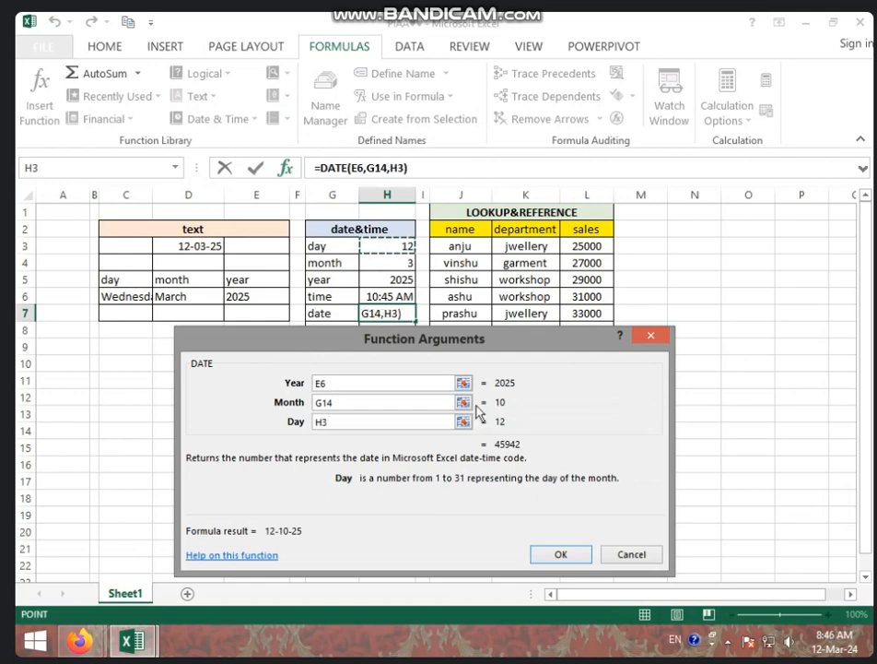
click(565, 554)
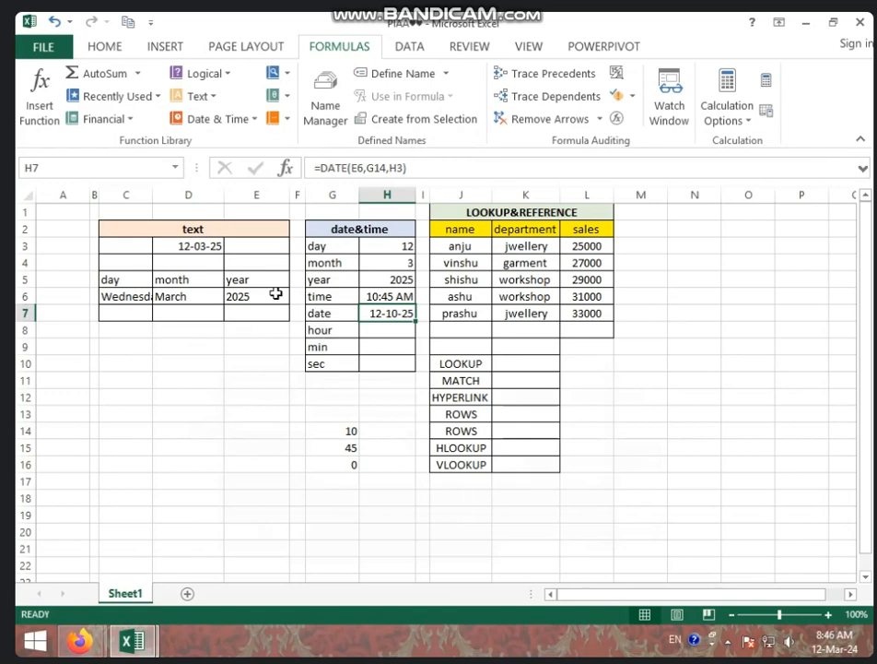
- Insert the HOUR function in cell H8 beside the hour label, with H6 as its serial number
click(402, 332)
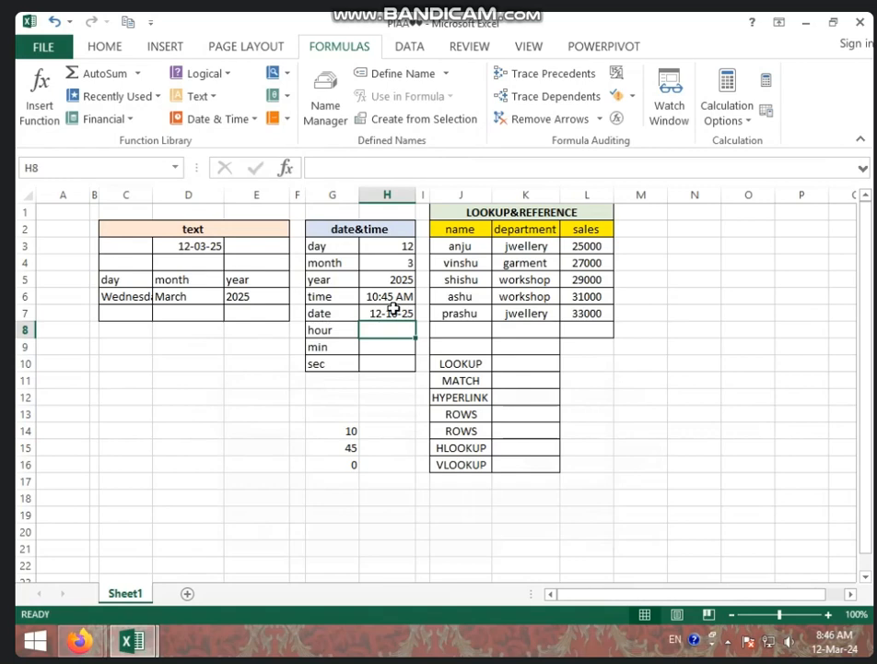
click(210, 121)
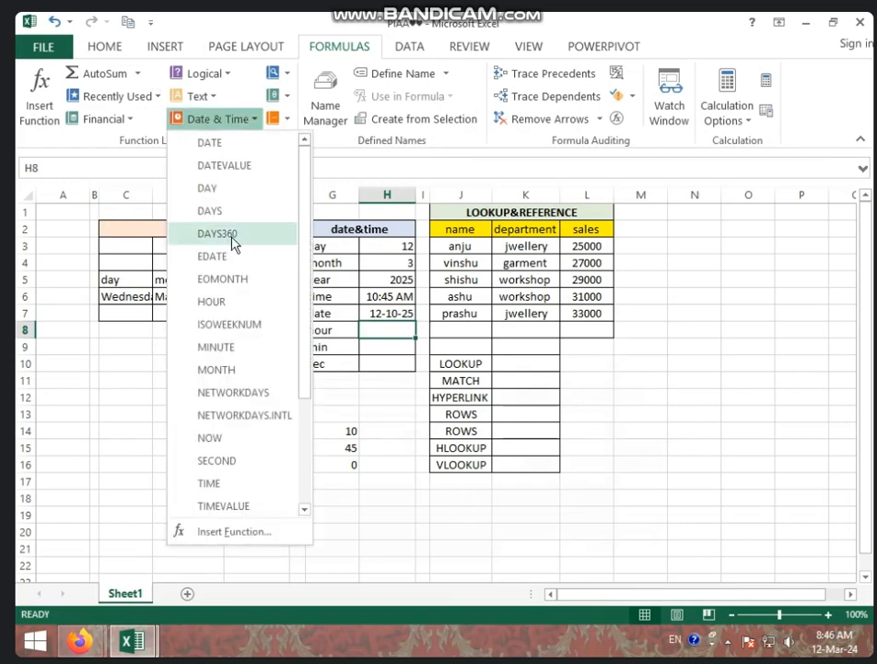
click(221, 307)
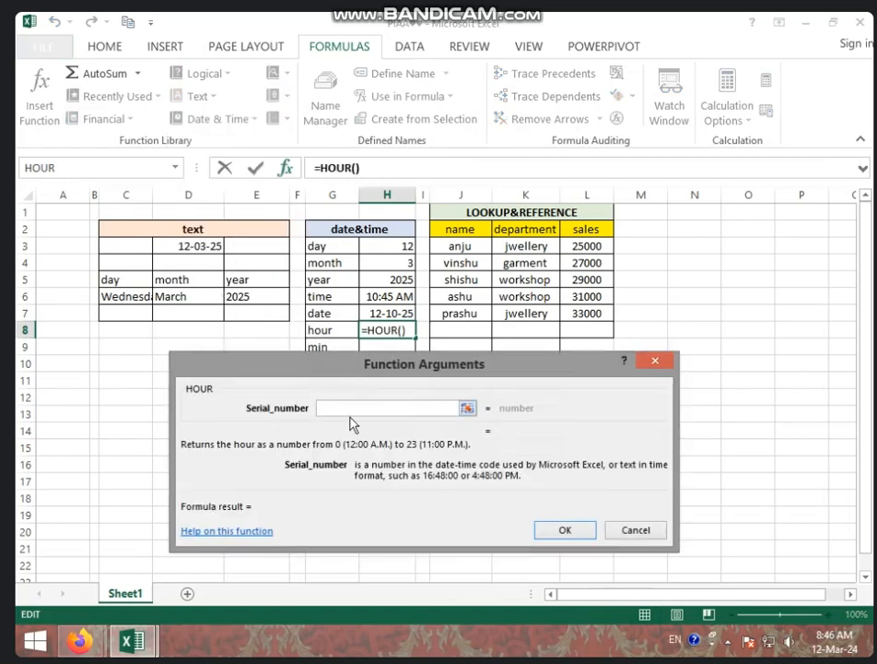
click(393, 300)
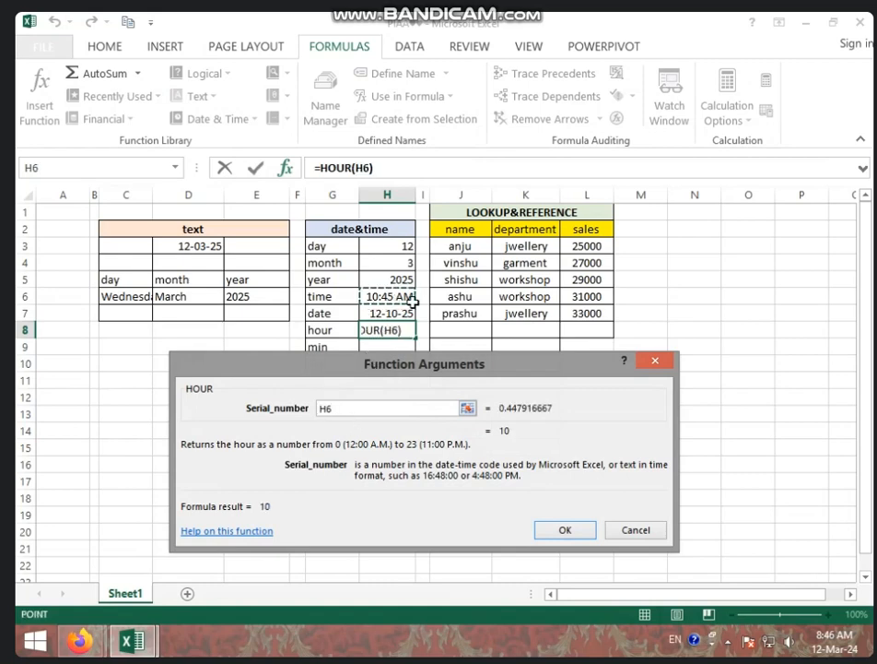
click(564, 530)
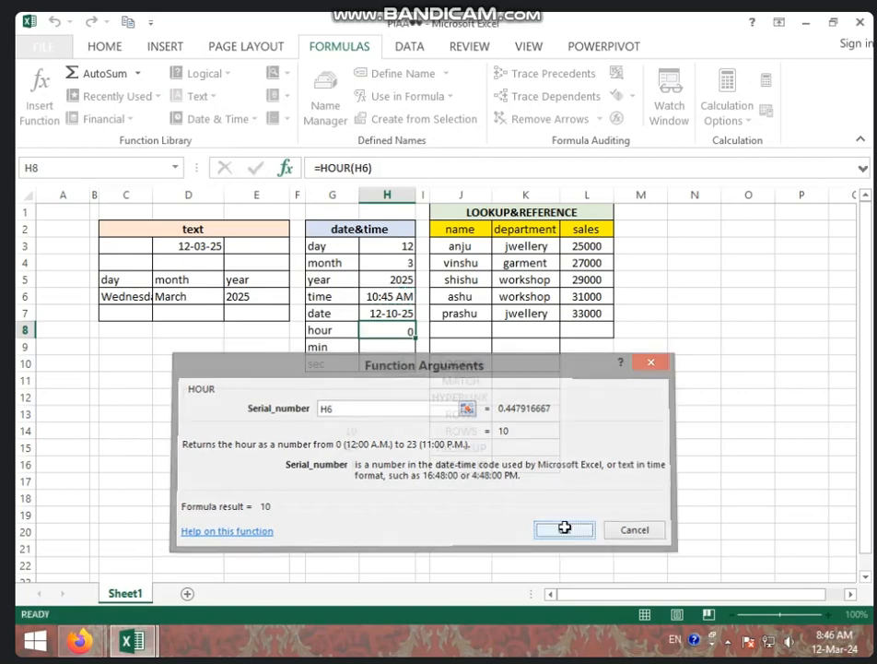
- Insert the MINUTE function in cell H9 beside the min label, with H6 as its serial number
click(391, 349)
click(224, 123)
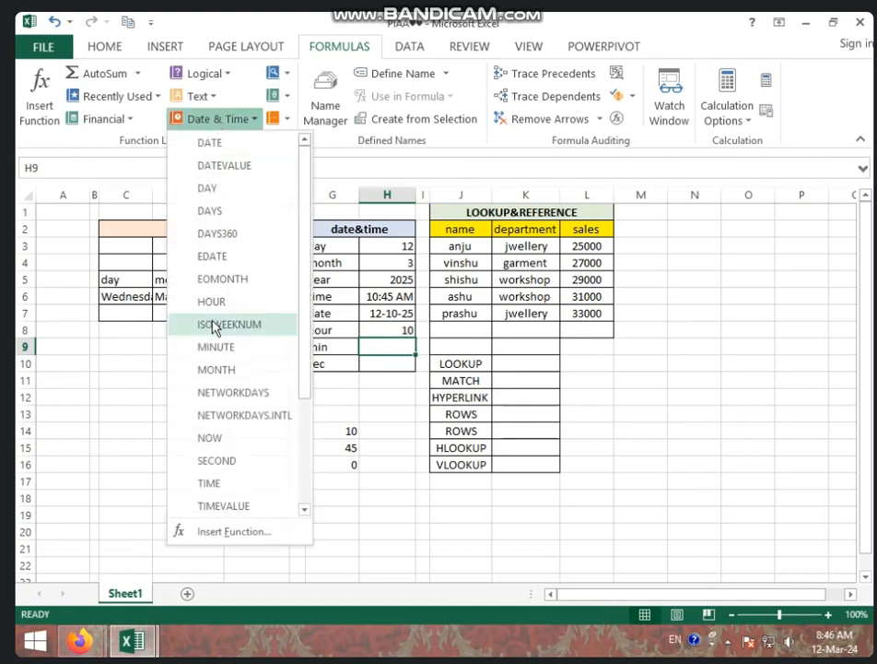
click(216, 351)
click(381, 297)
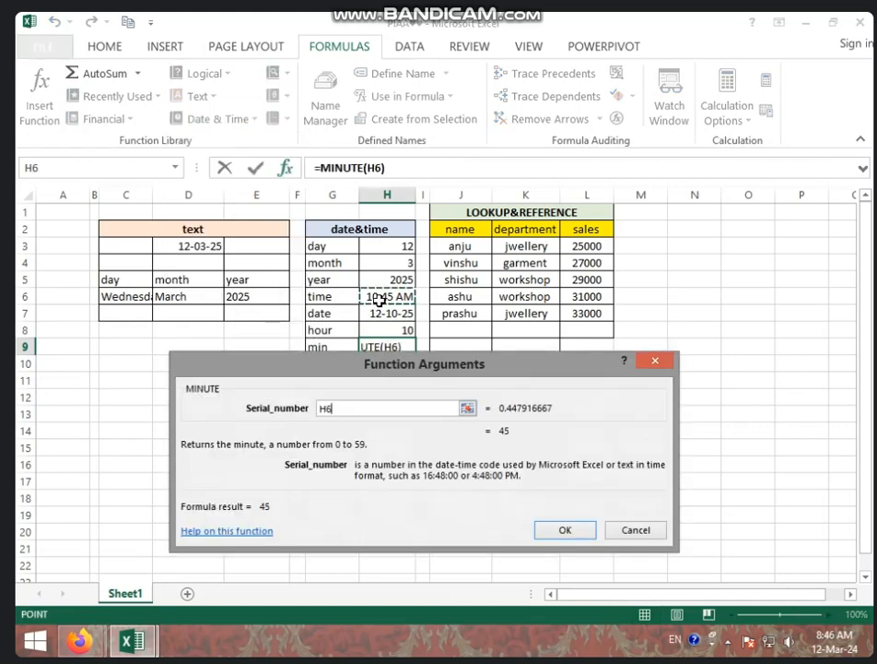
click(587, 532)
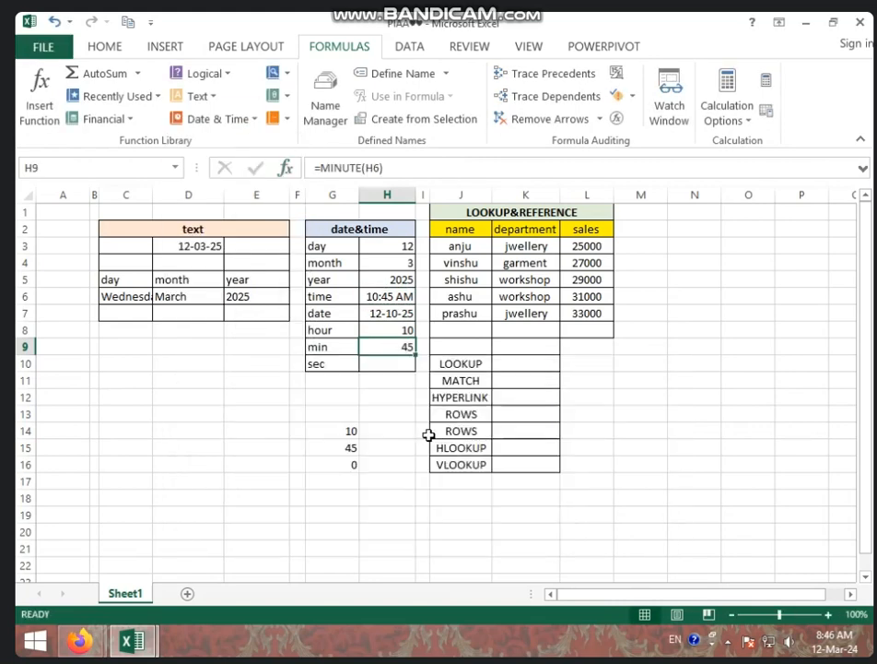
- Insert the SECOND function in cell H10 beside the sec label, with H6 as its serial number
click(389, 368)
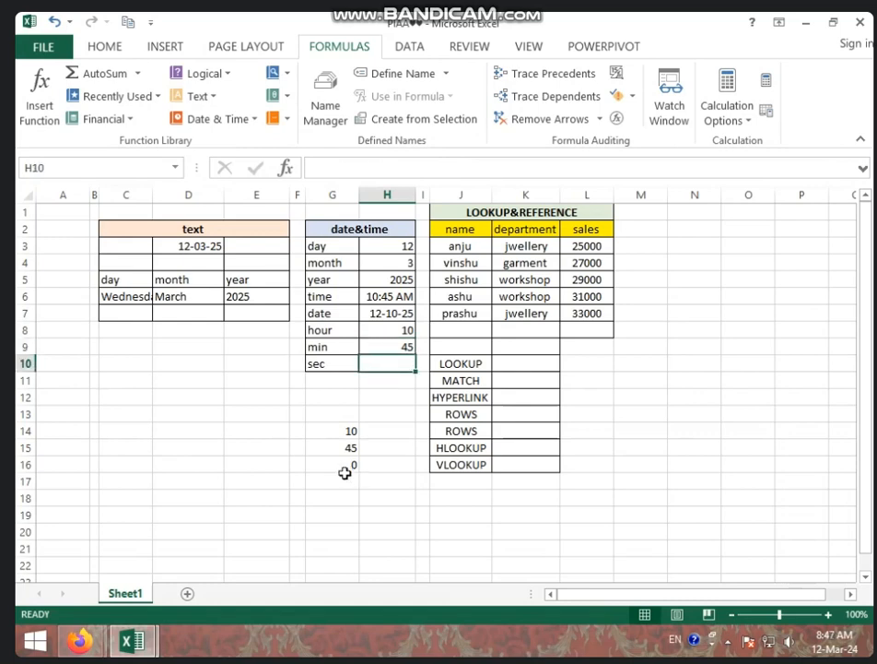
click(220, 120)
click(252, 467)
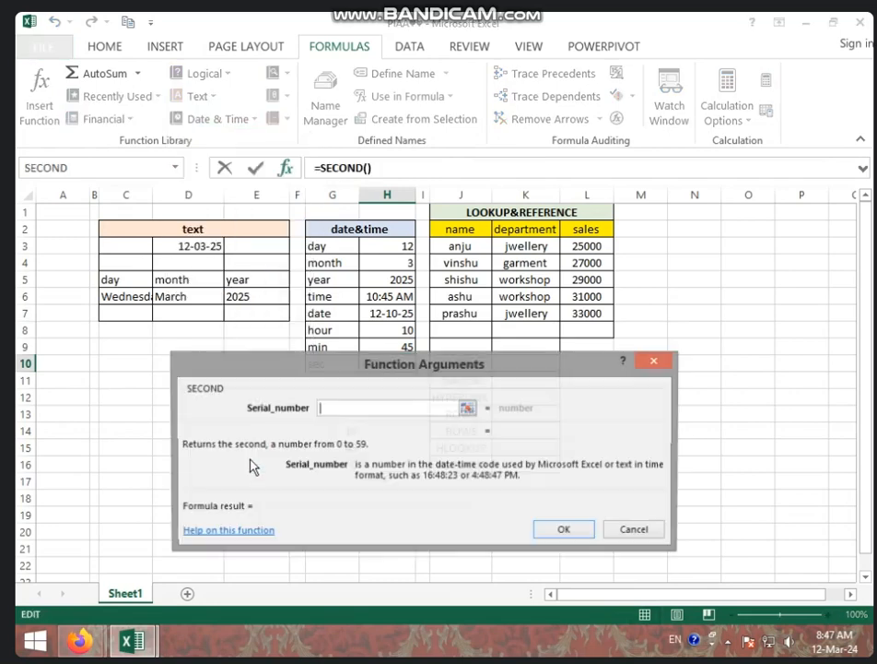
click(375, 296)
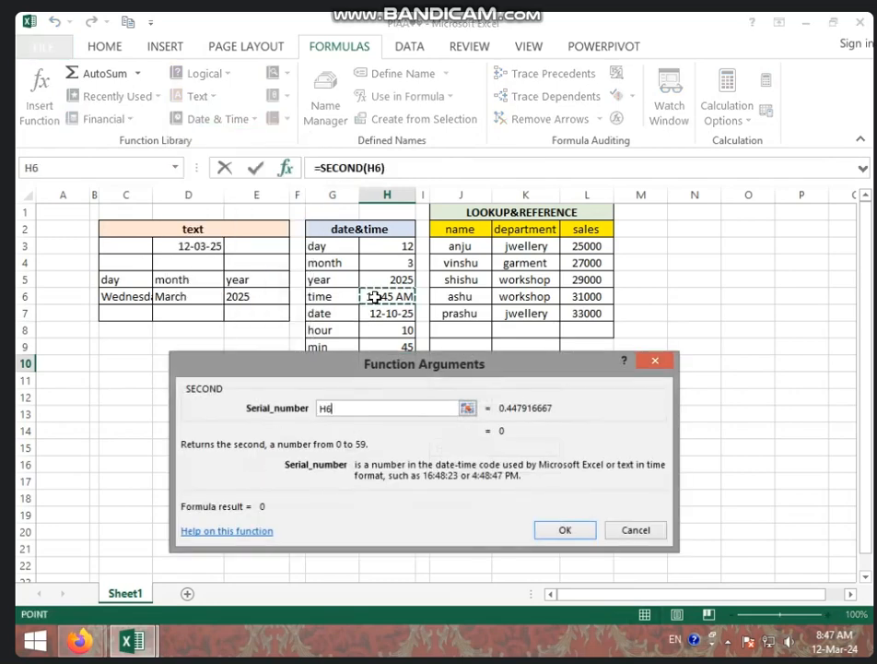
click(561, 531)
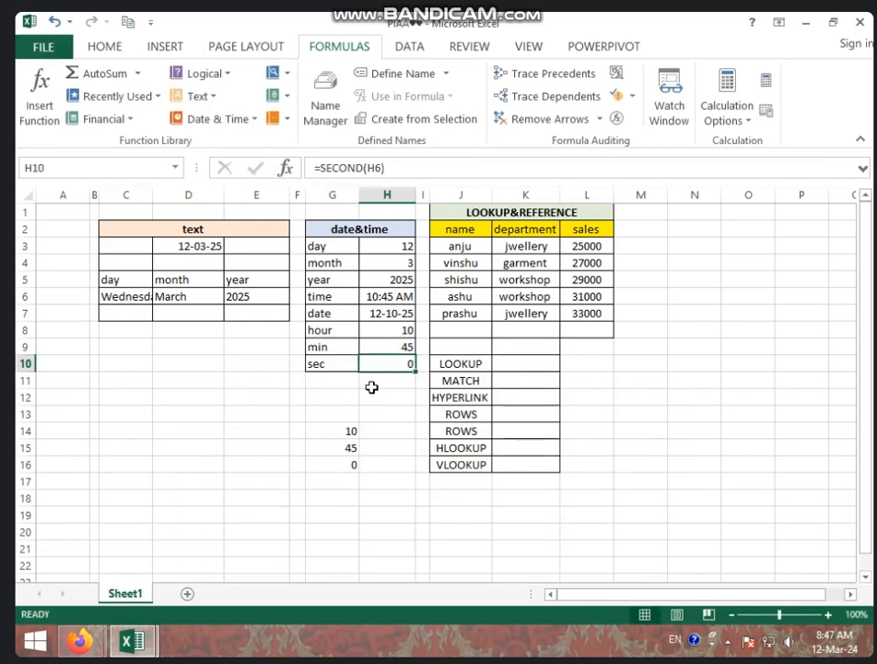